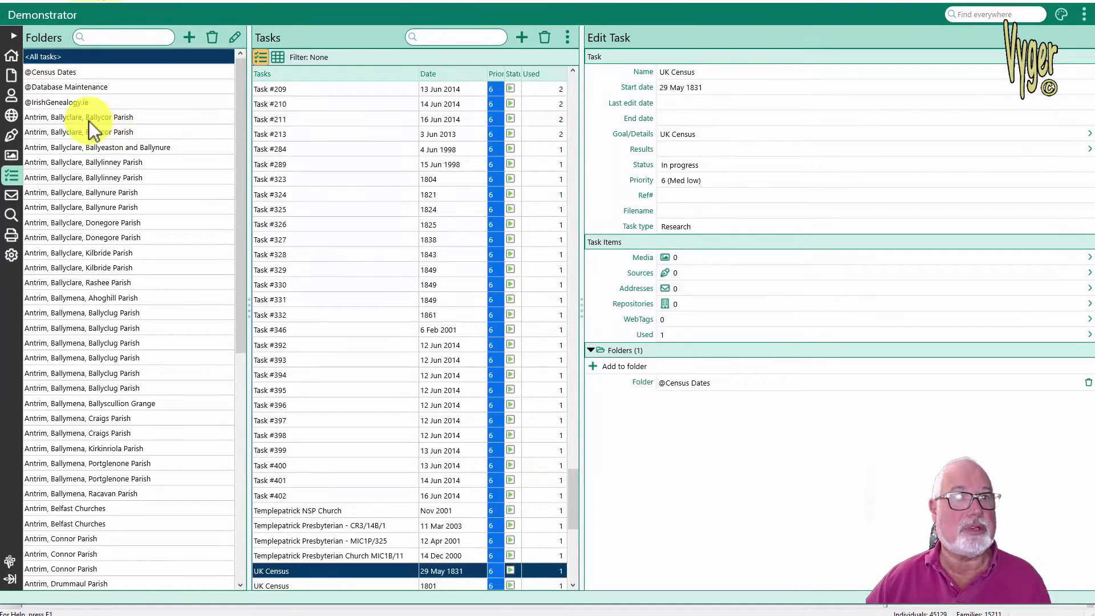
# Show the Military History Research Request folder's tasks and open Task #201's results email for editing.
pyautogui.scroll(-1, 234, 211)
pyautogui.scroll(-8, 266, 376)
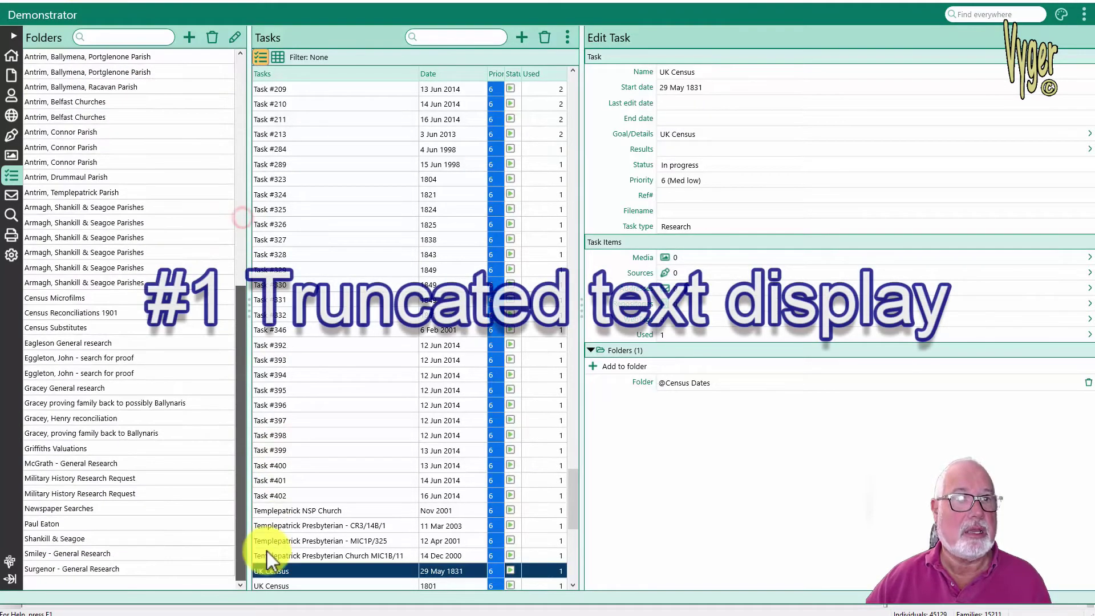
pyautogui.click(72, 478)
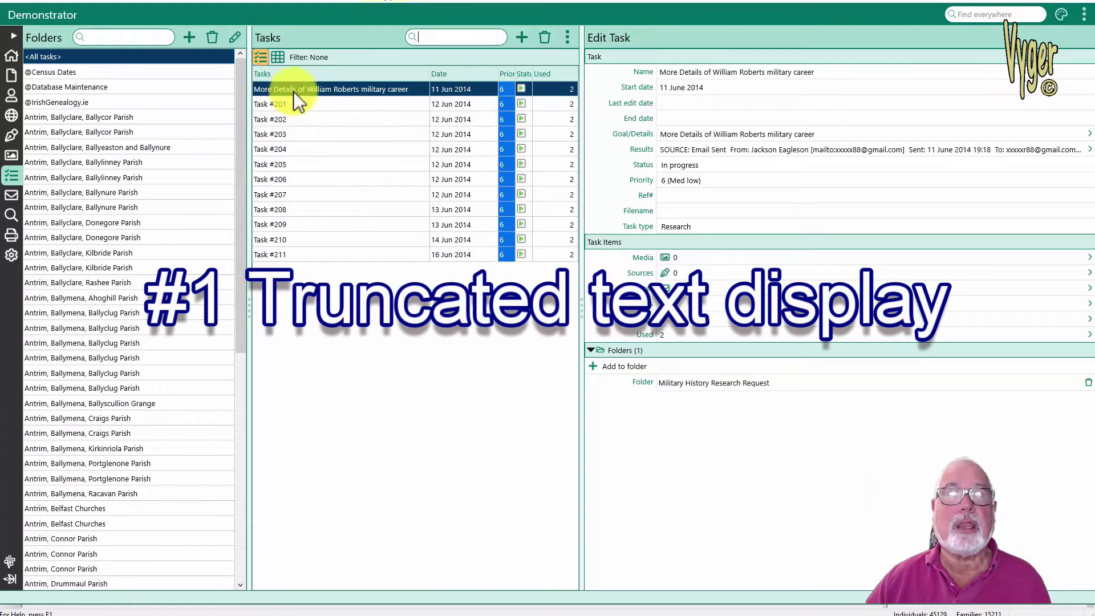
pyautogui.click(280, 103)
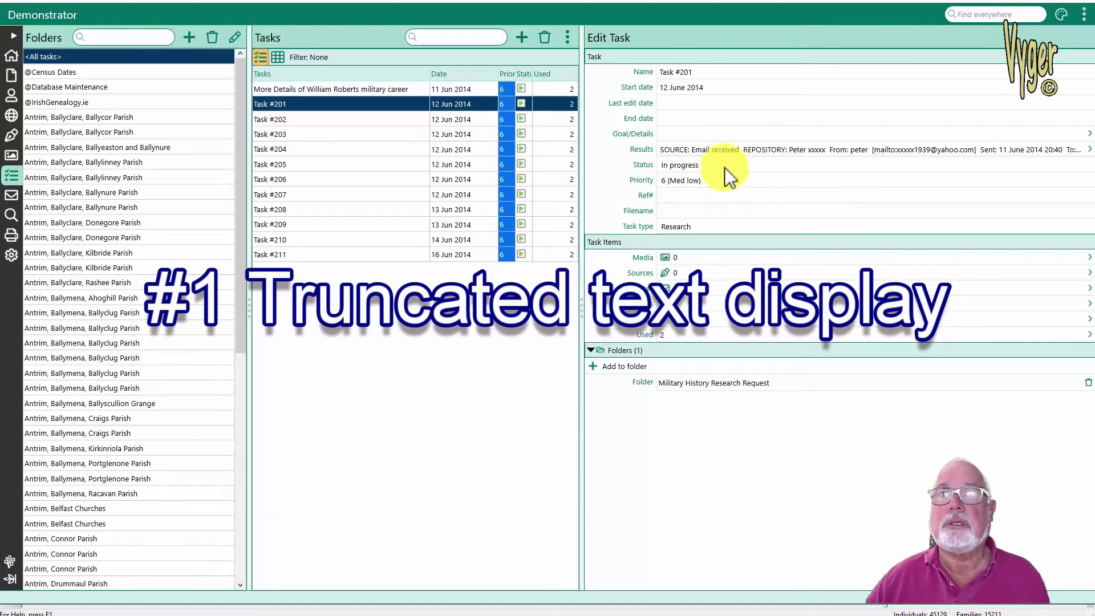
pyautogui.moveTo(706, 149)
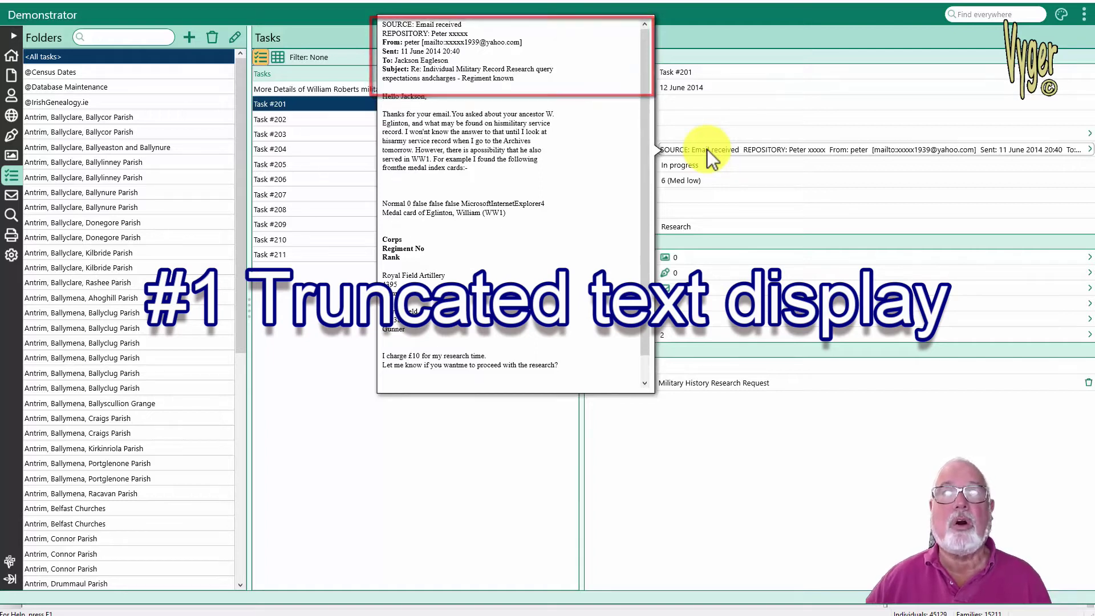
pyautogui.click(707, 149)
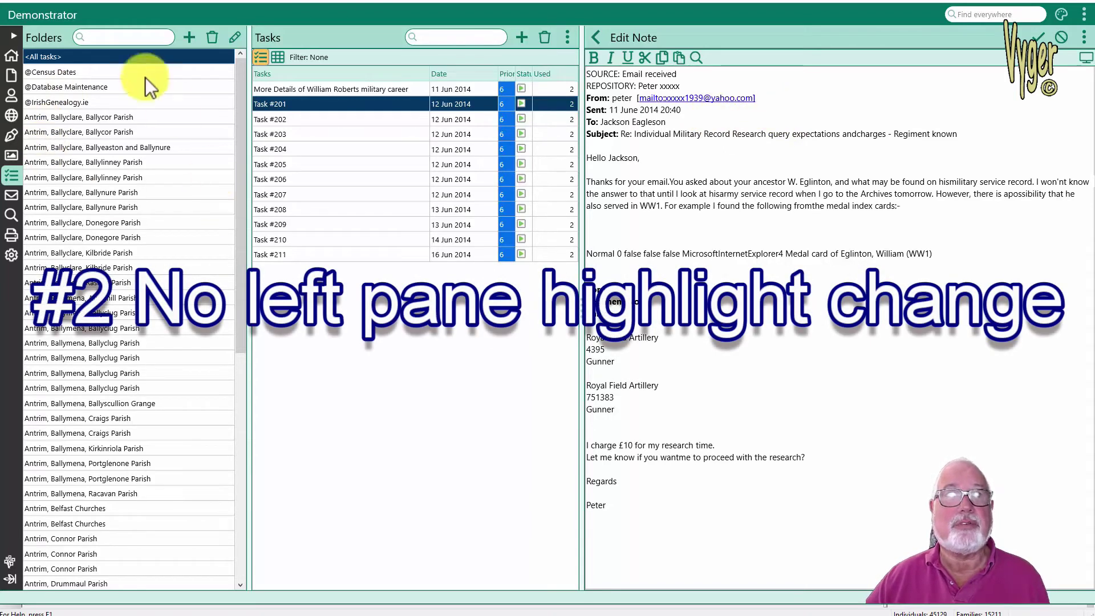
# Browse the parish folders, ending on Antrim, Ballymena, Ahoghill Parish with Ahoghill 1st Presbyterian – MIC1P/64 shown.
pyautogui.click(81, 116)
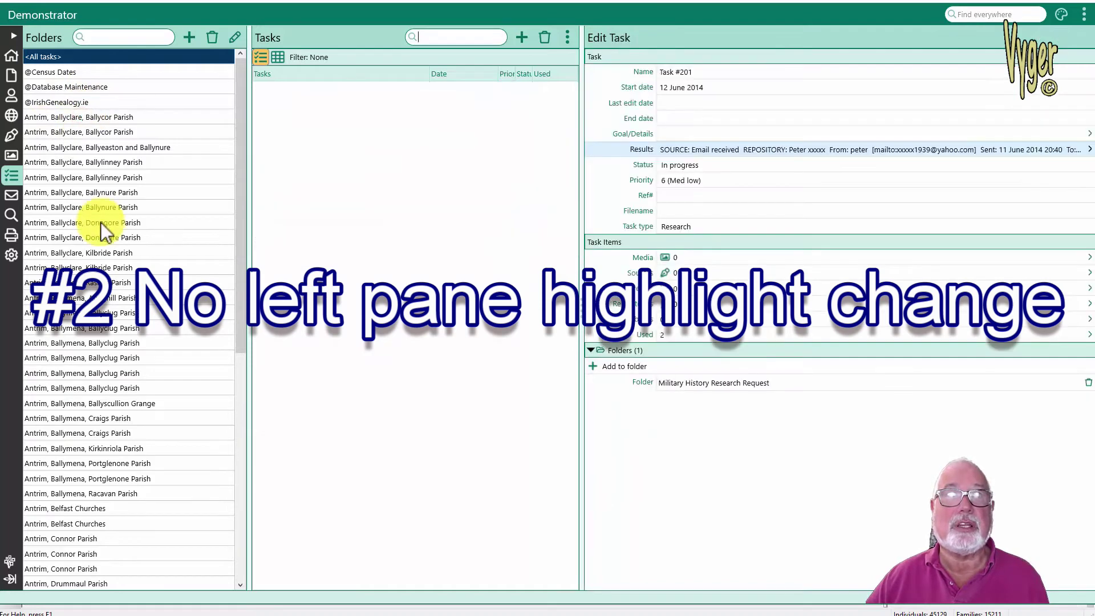
pyautogui.click(128, 174)
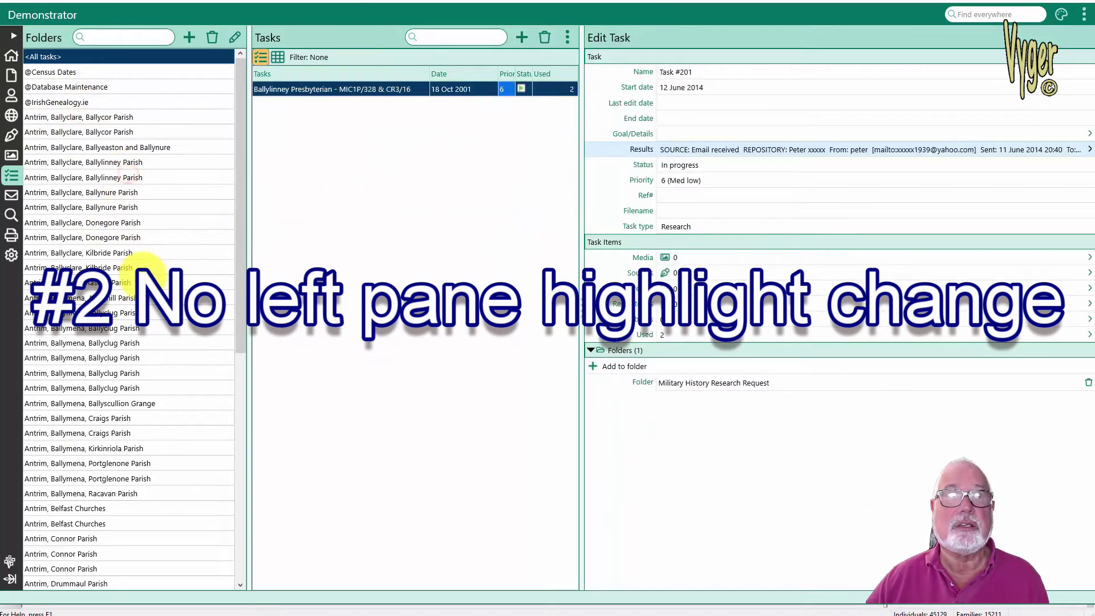
pyautogui.click(103, 310)
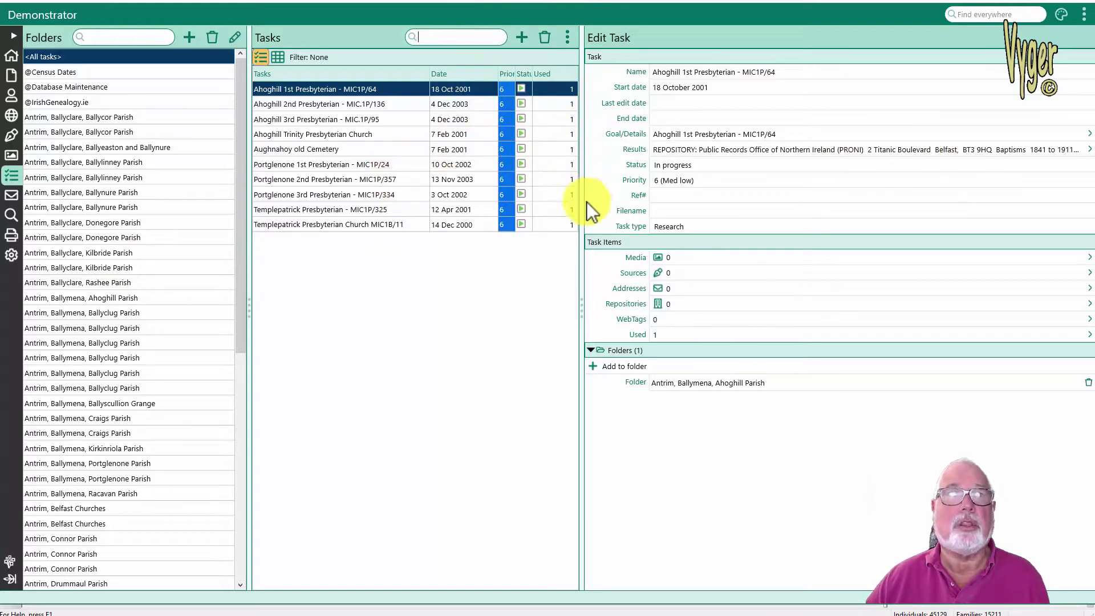
# Open the results note for Ahoghill 2nd Presbyterian – MIC.1P/136, covering PRONI baptisms and marriages.
pyautogui.click(774, 150)
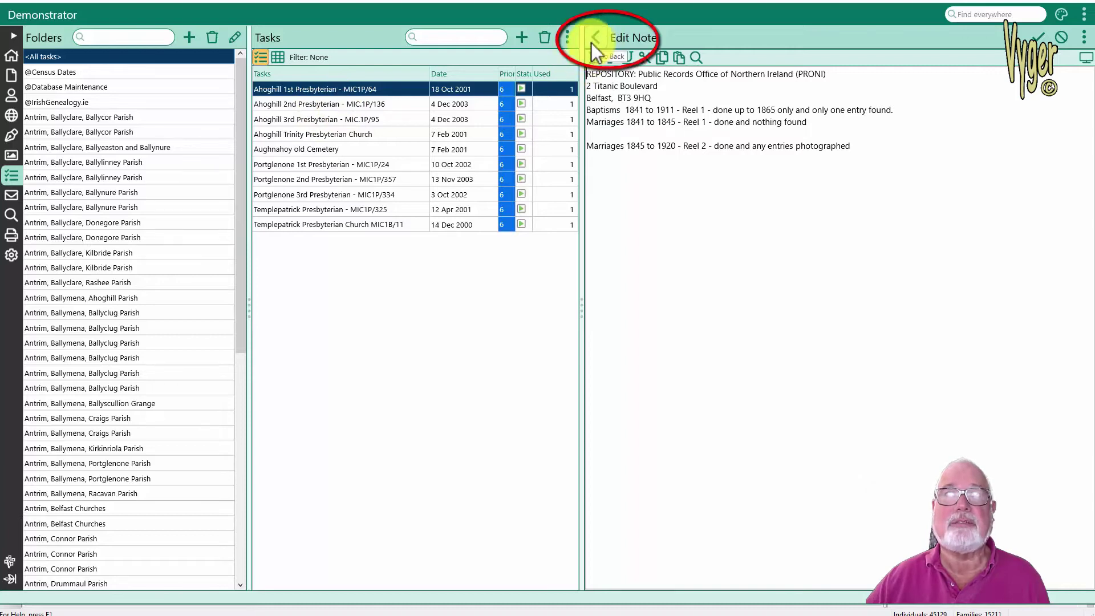
pyautogui.click(328, 105)
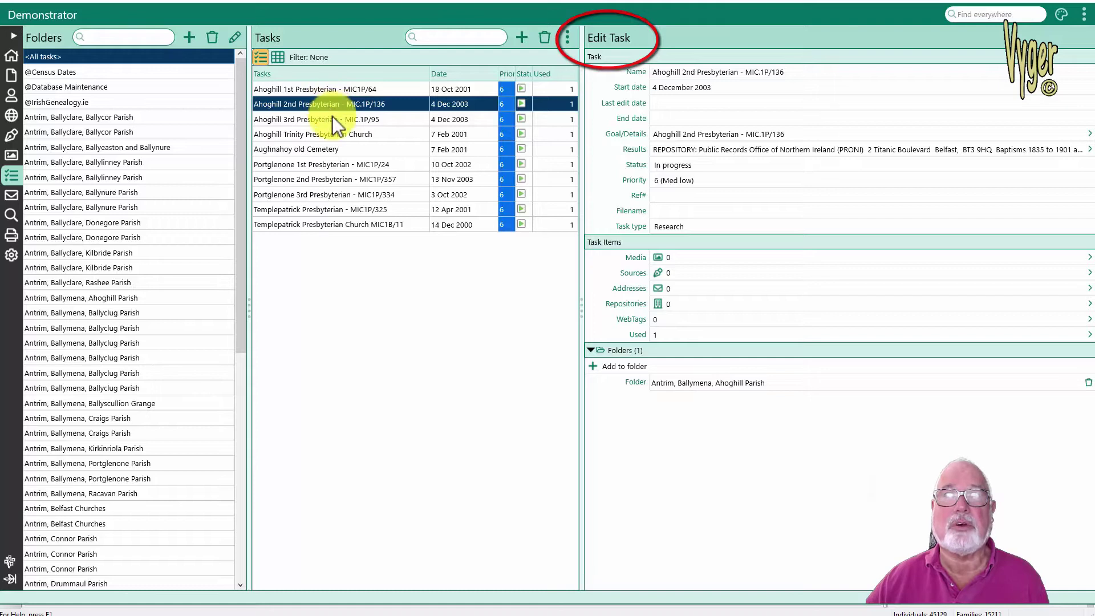
pyautogui.click(755, 153)
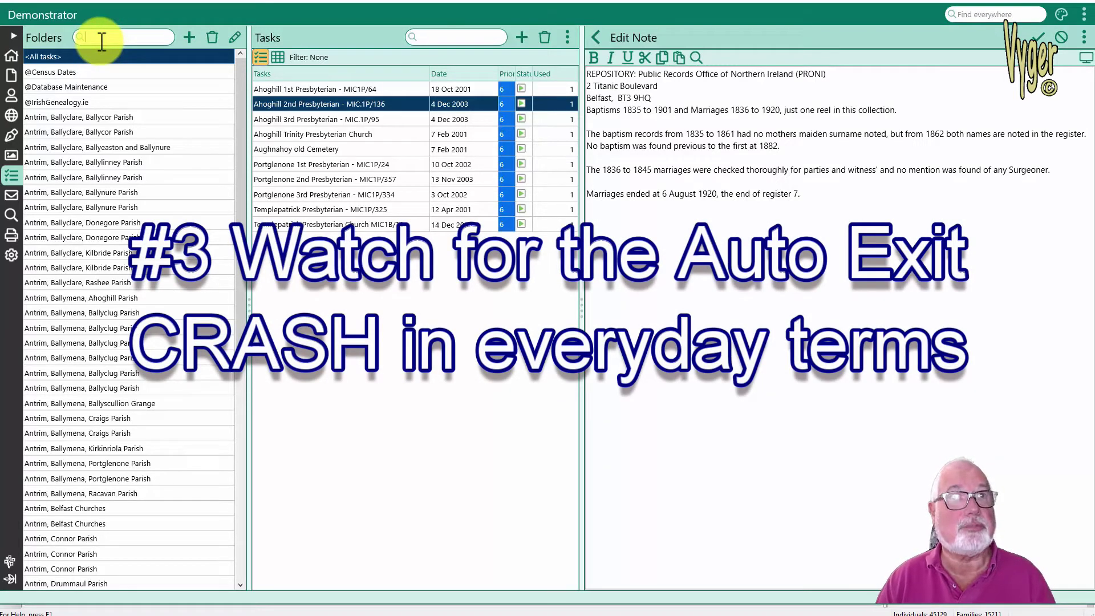
# Search the task folders for 'baptisms'.
pyautogui.write('baptisms')
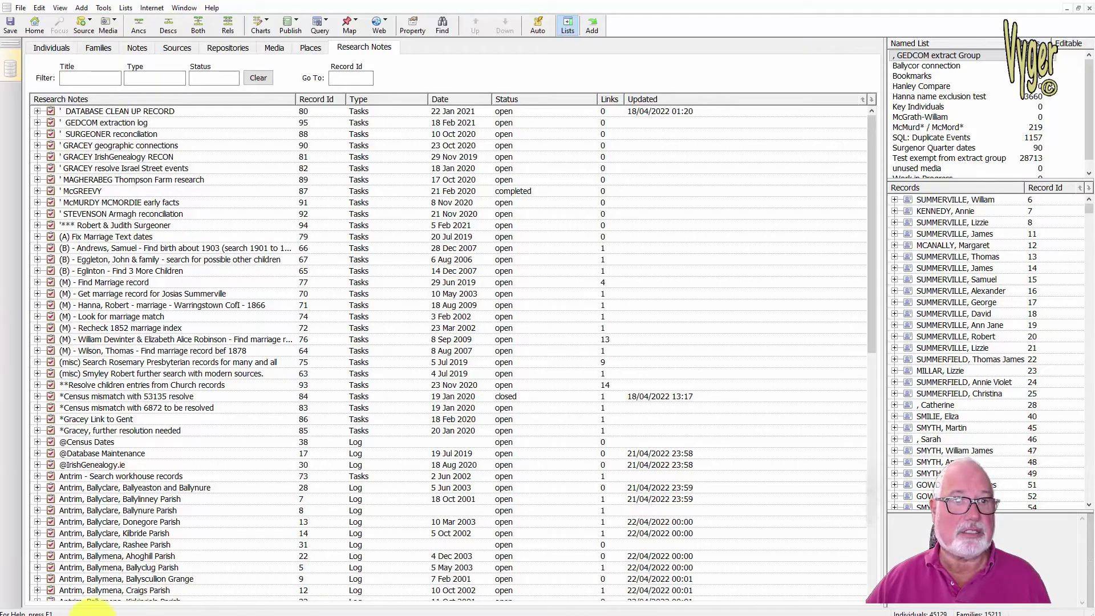
# In RootsMagic 7, bring up the Research Manager from the Lists menu.
pyautogui.click(104, 611)
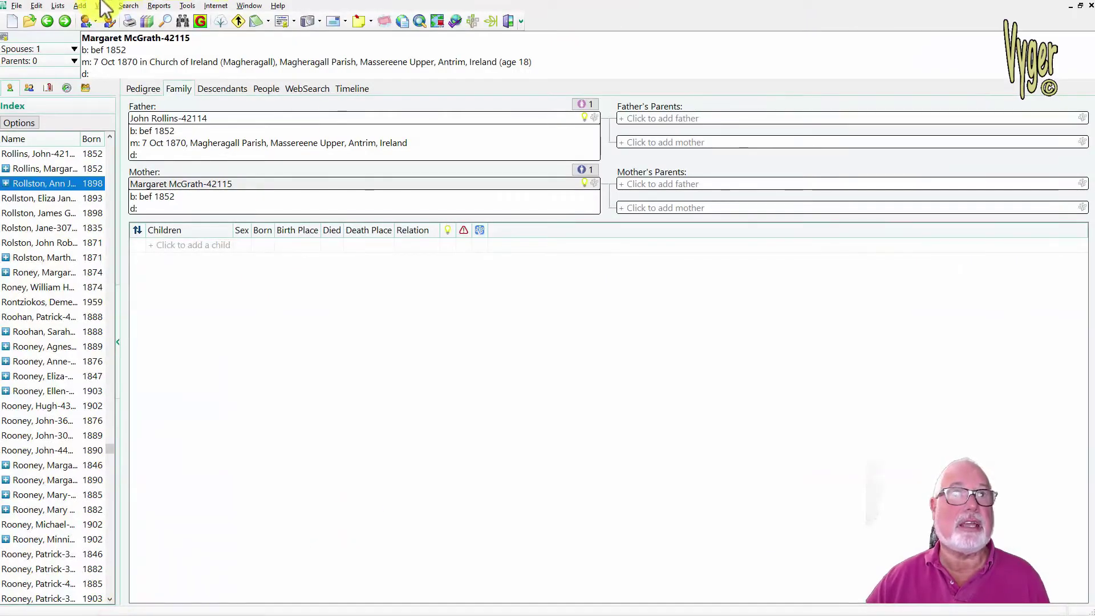
pyautogui.click(58, 5)
pyautogui.click(95, 49)
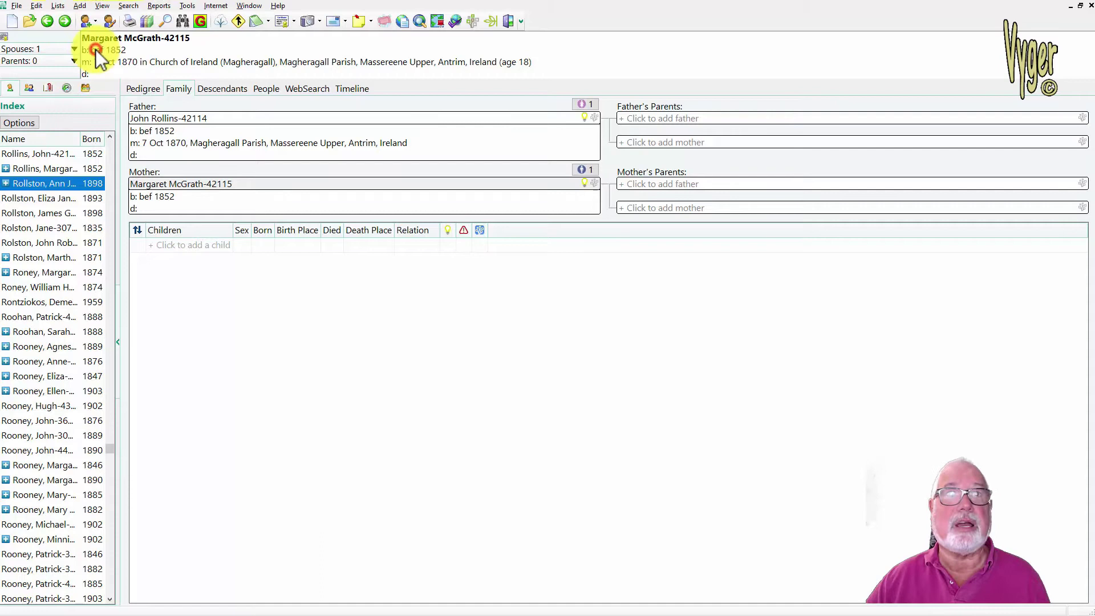
# Display the Military History Research Request log and scroll through its emailed entries.
pyautogui.moveTo(331, 230); pyautogui.dragTo(334, 439)
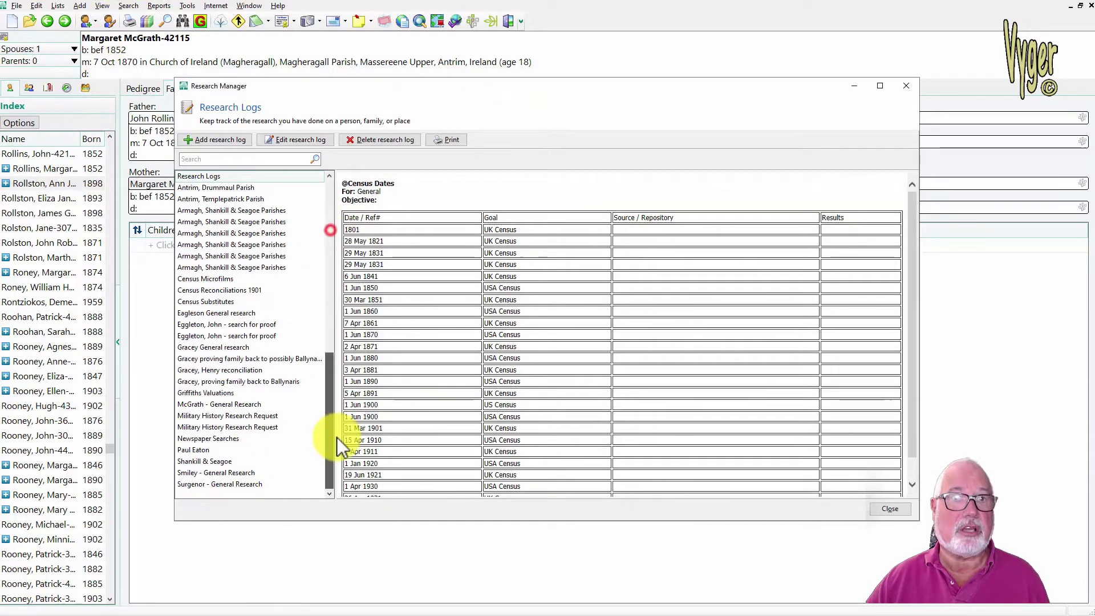
pyautogui.click(206, 416)
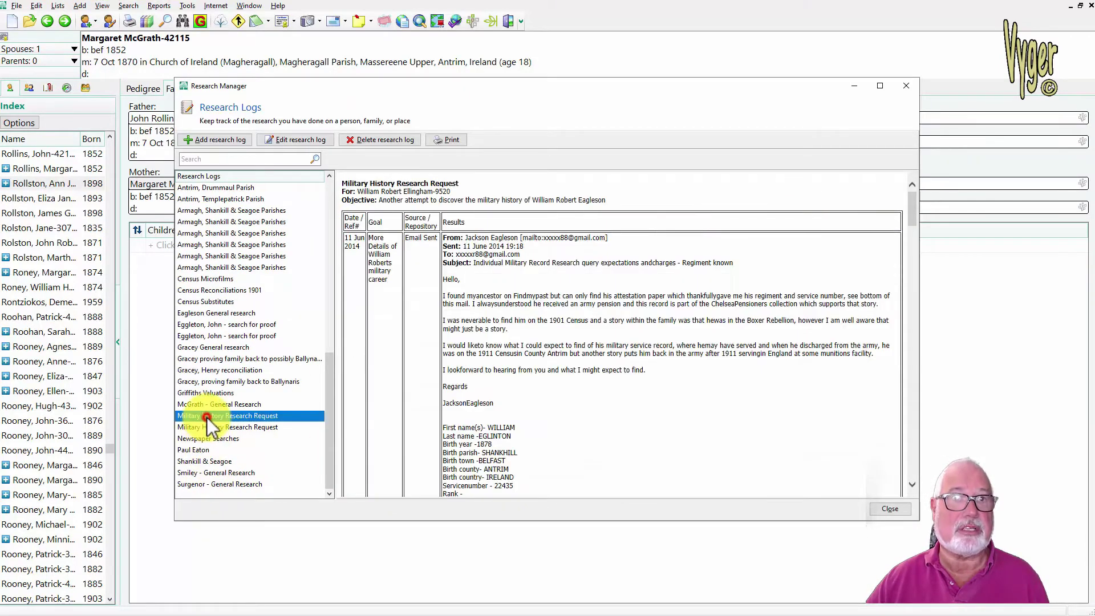
pyautogui.scroll(-5, 622, 326)
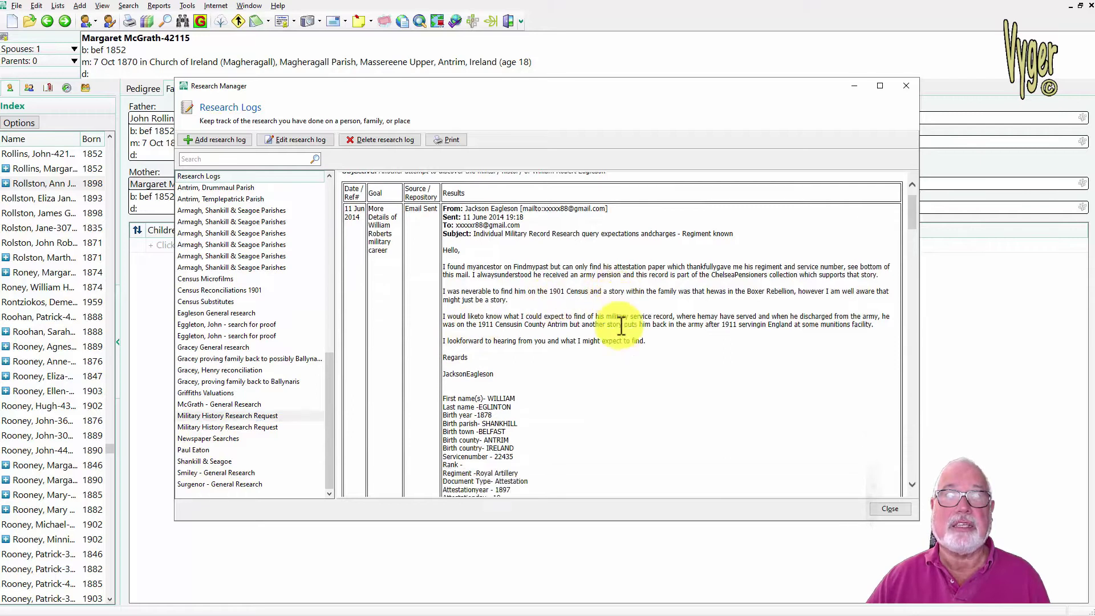
pyautogui.scroll(-3, 652, 378)
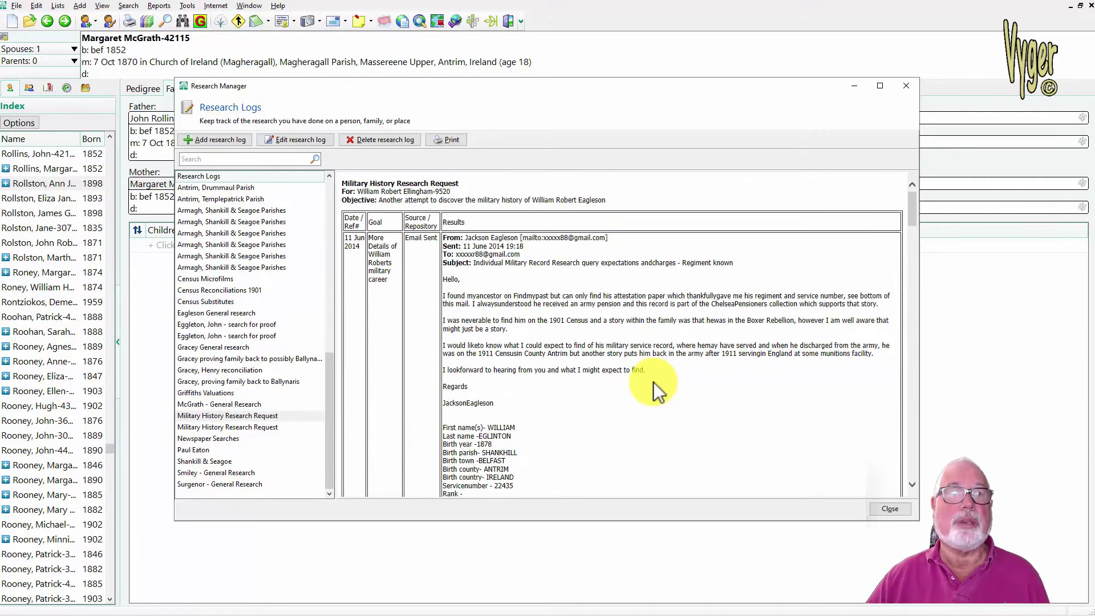
pyautogui.scroll(-15, 654, 384)
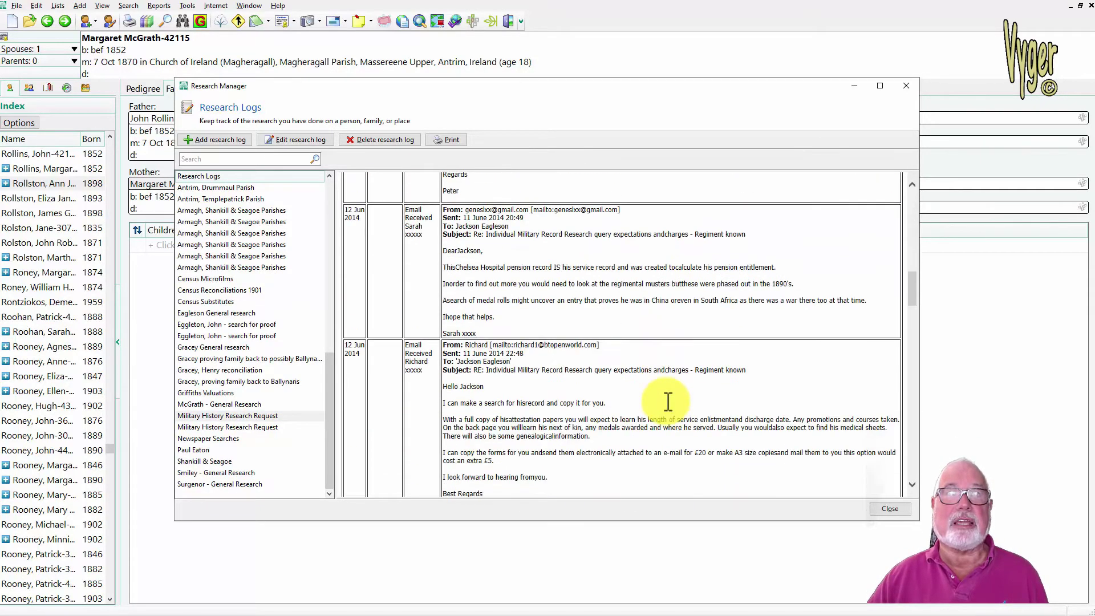
pyautogui.scroll(-12, 668, 405)
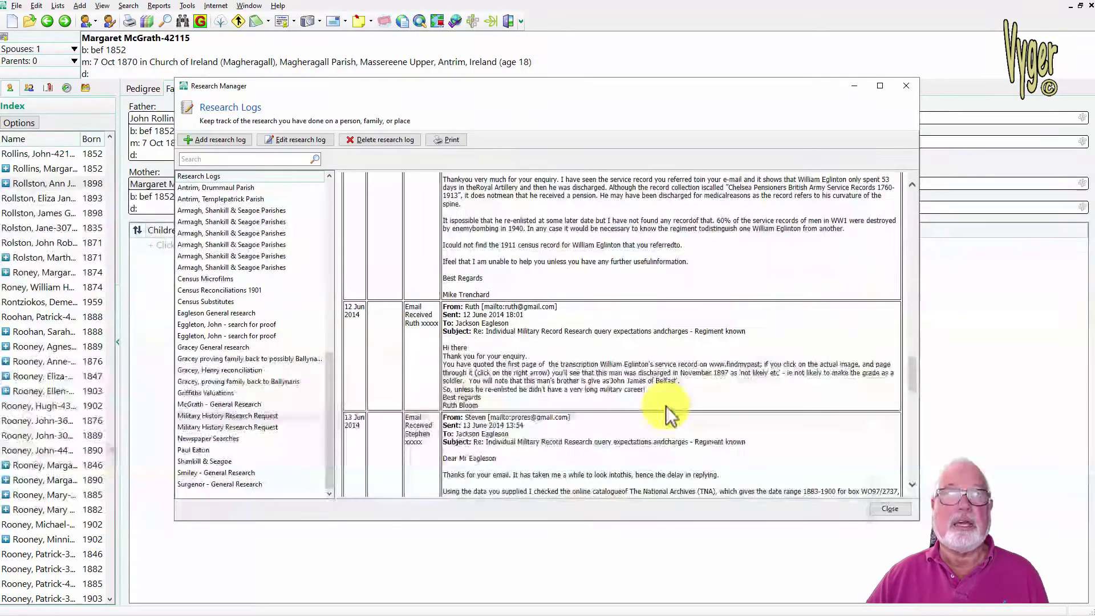
pyautogui.scroll(-12, 665, 408)
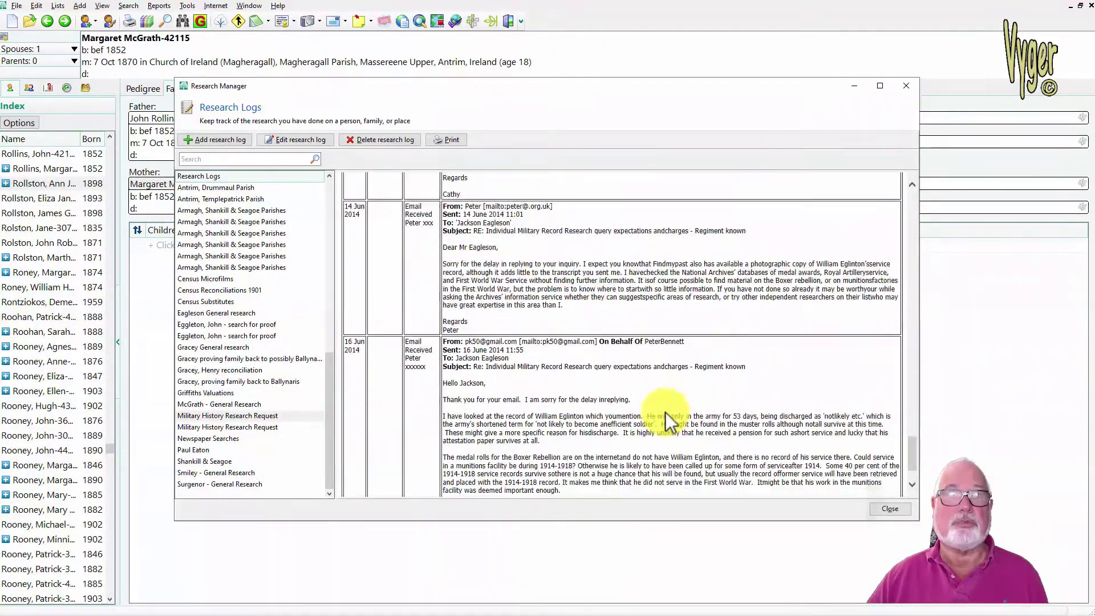
pyautogui.scroll(10, 668, 415)
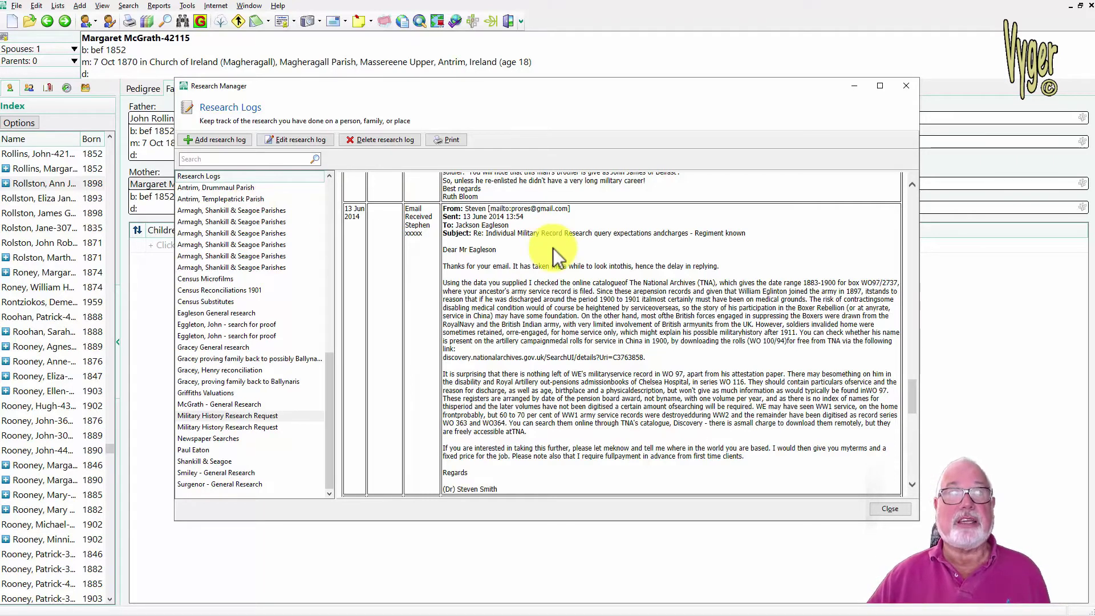
# Review the Armagh, Shankill & Seagoe Parishes research log.
pyautogui.scroll(5, 556, 257)
pyautogui.scroll(8, 553, 249)
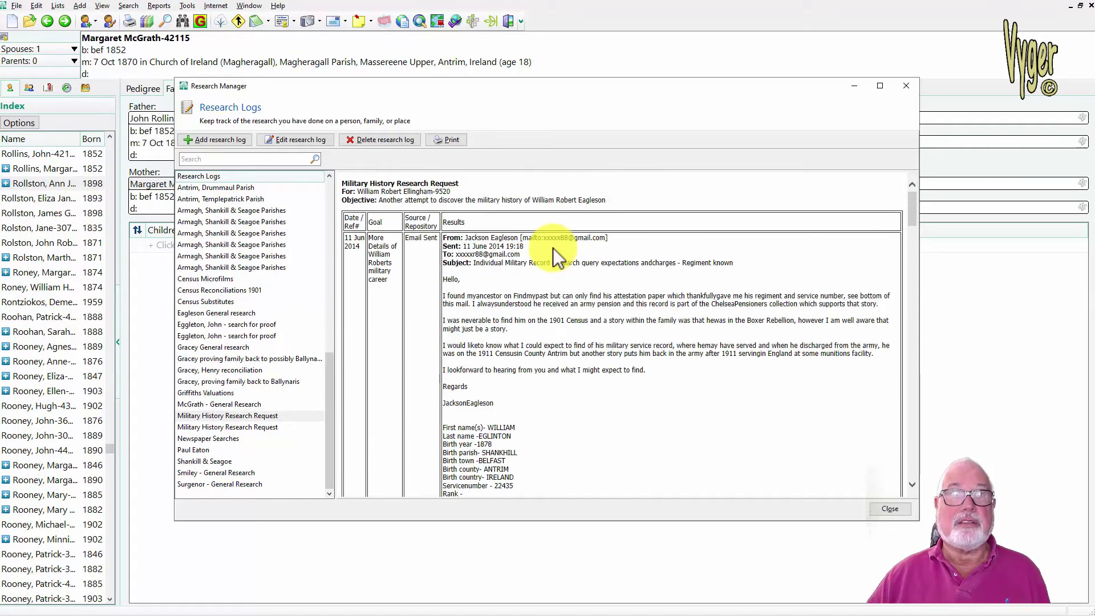
pyautogui.scroll(-8, 554, 246)
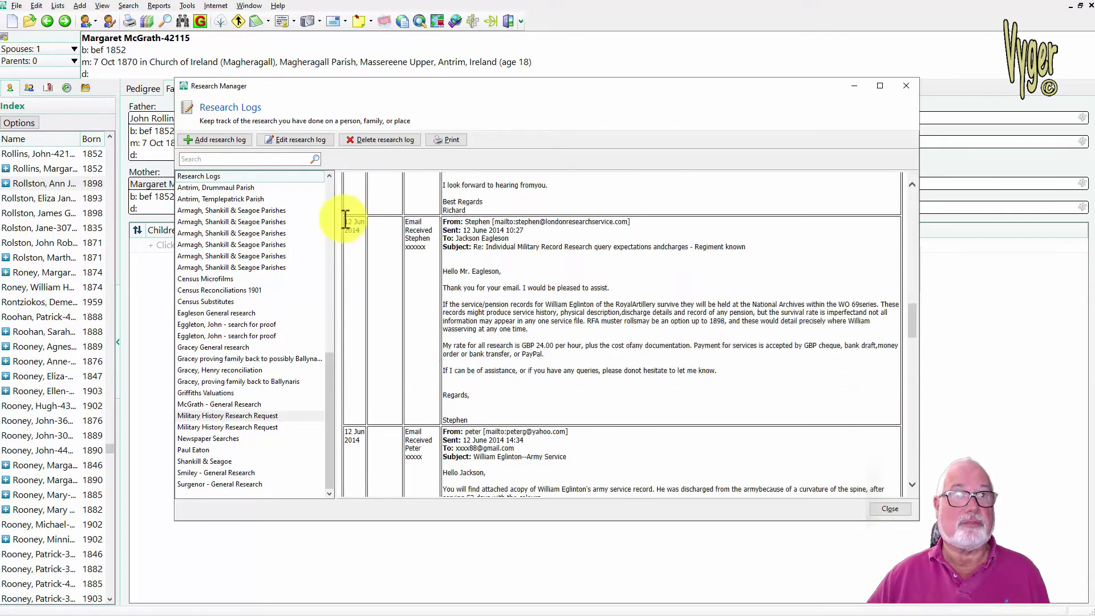
pyautogui.click(224, 211)
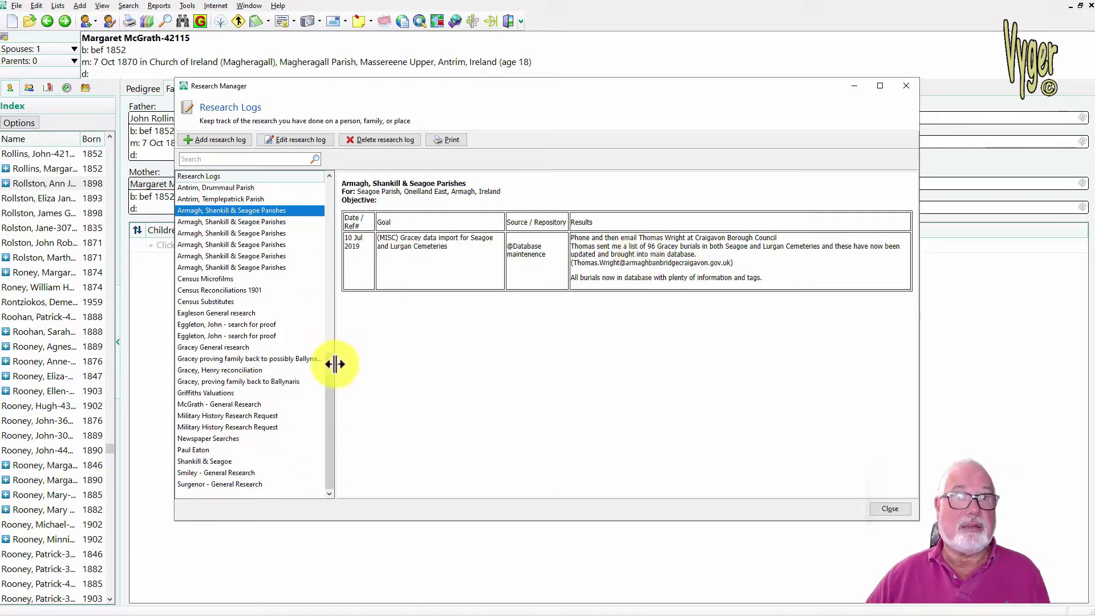
pyautogui.moveTo(330, 367); pyautogui.dragTo(328, 231)
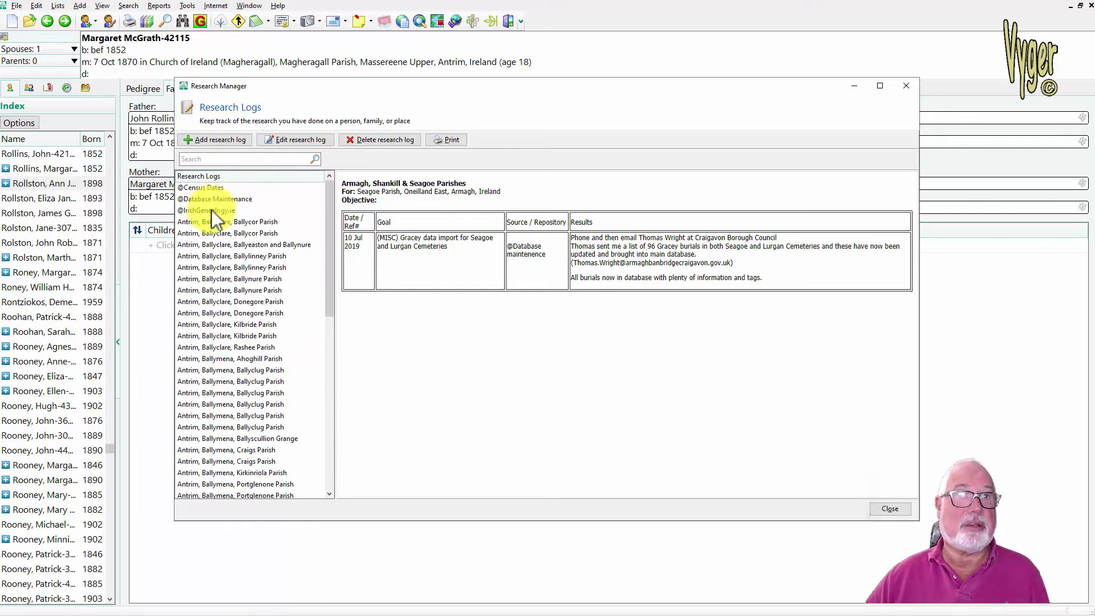
pyautogui.click(211, 189)
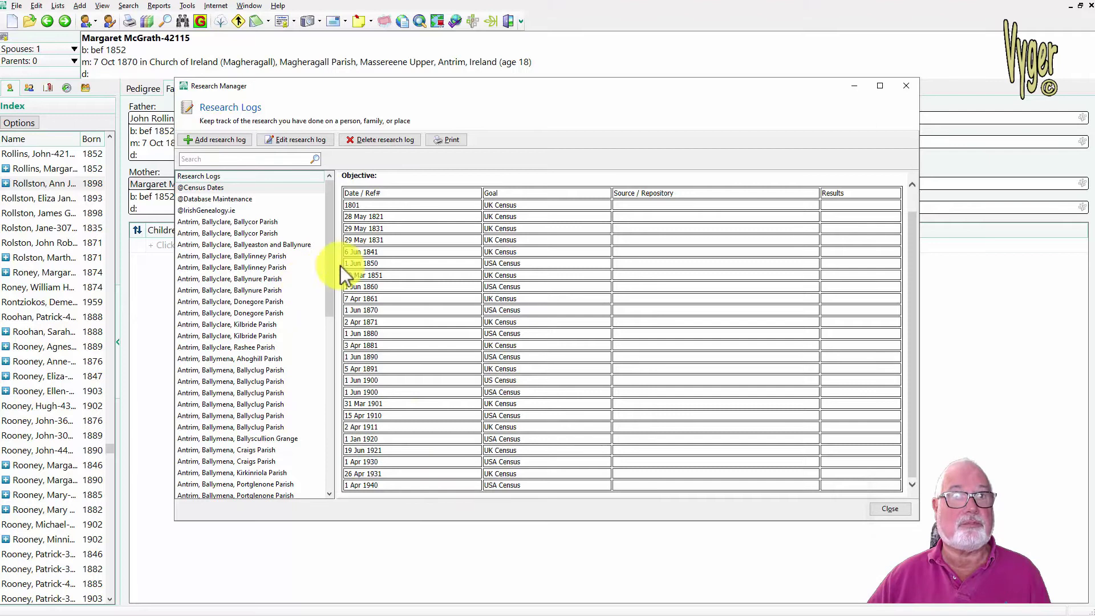
pyautogui.click(236, 246)
pyautogui.click(614, 272)
pyautogui.scroll(-5, 614, 271)
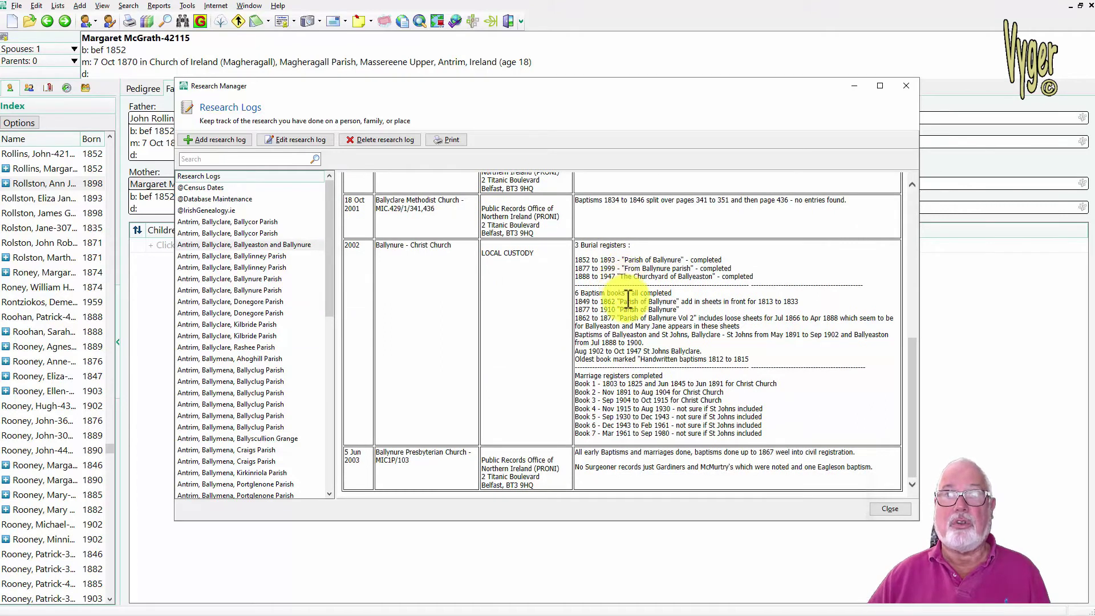
pyautogui.scroll(2, 628, 297)
pyautogui.scroll(4, 627, 298)
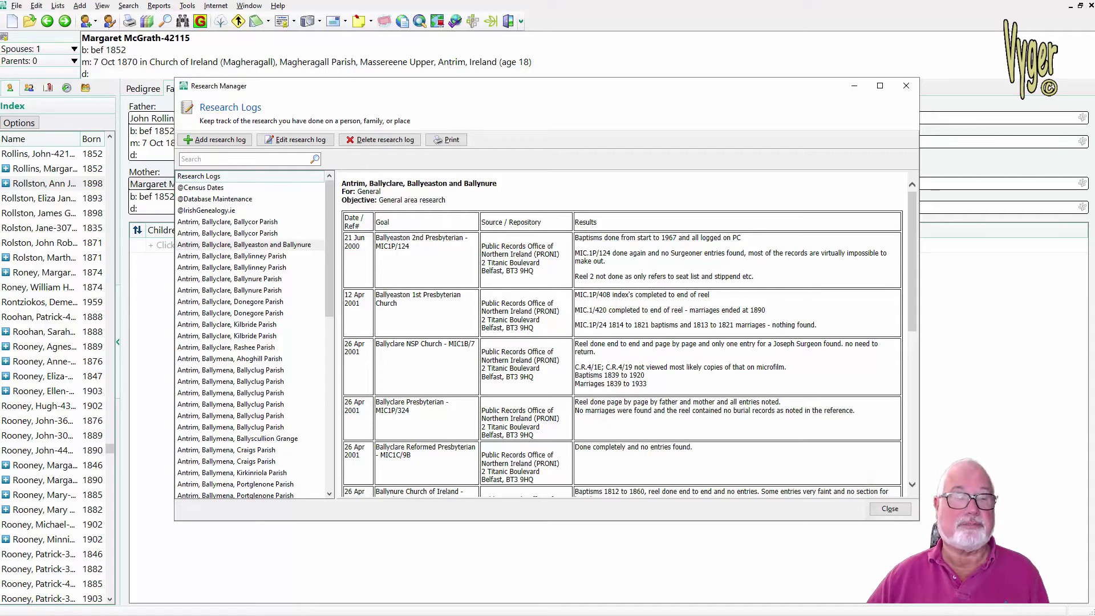
pyautogui.moveTo(126, 615)
pyautogui.click(126, 565)
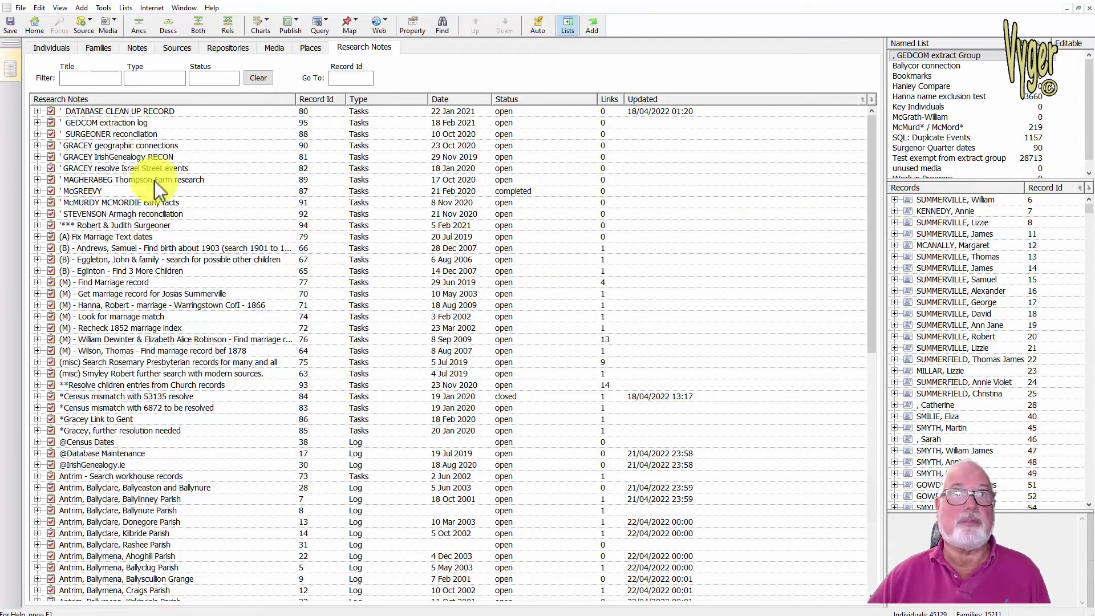
# Open the Military History Research Request note, widen its window and Results column, and skim it.
pyautogui.scroll(-6, 496, 170)
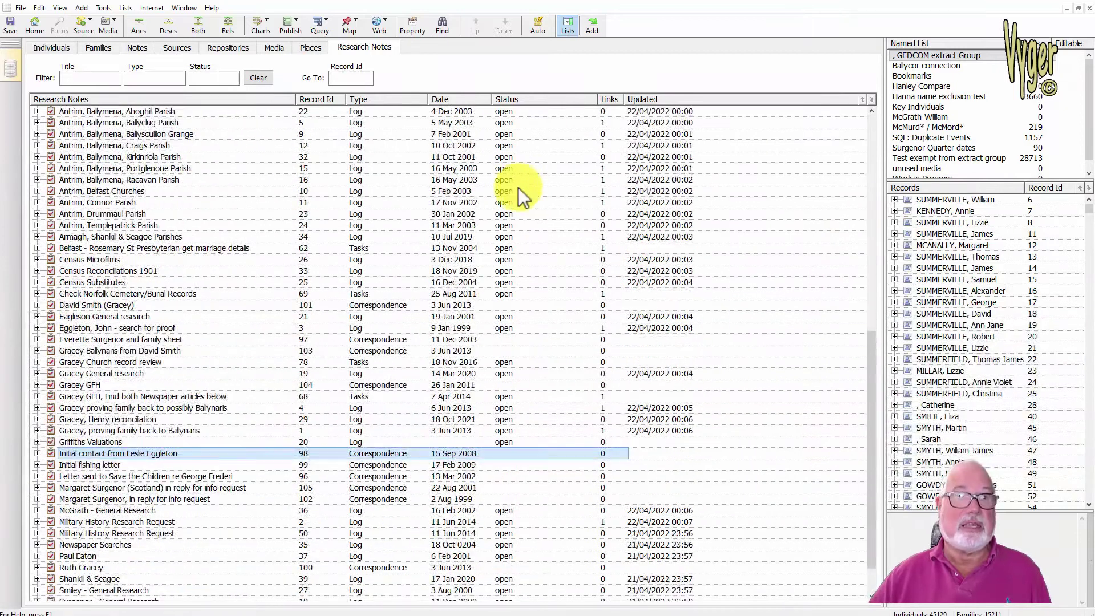
pyautogui.scroll(-2, 523, 197)
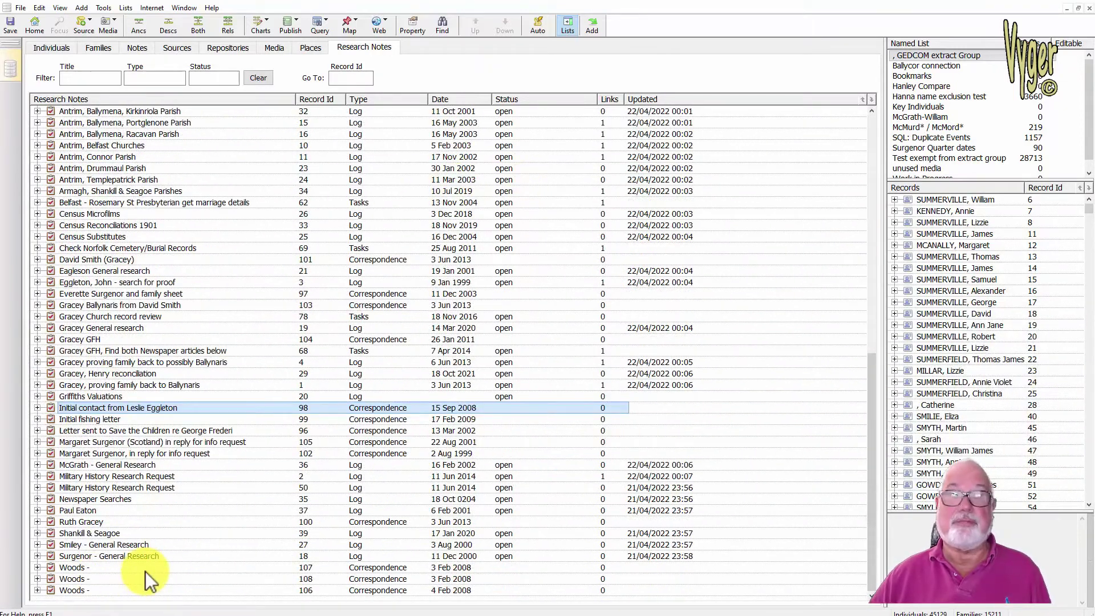
pyautogui.doubleClick(111, 486)
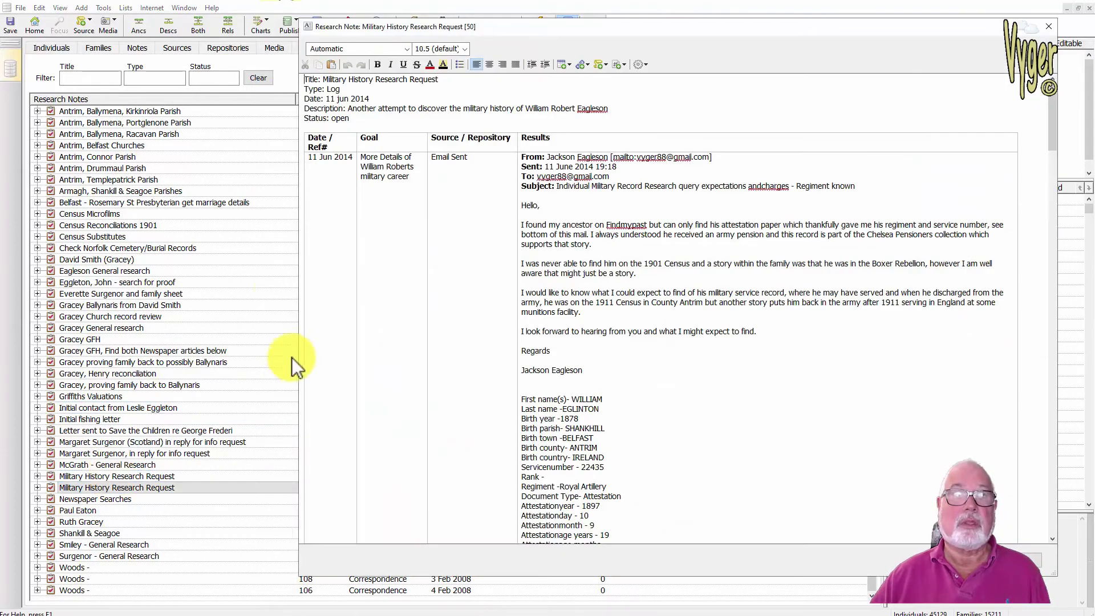
pyautogui.moveTo(297, 349); pyautogui.dragTo(258, 357)
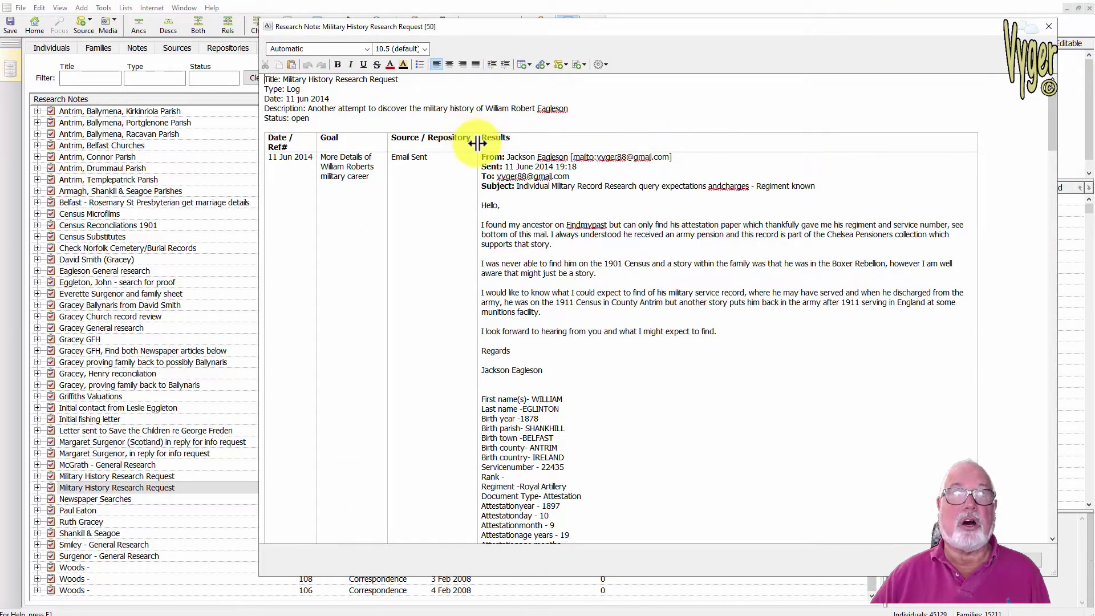
pyautogui.moveTo(477, 144); pyautogui.dragTo(443, 165)
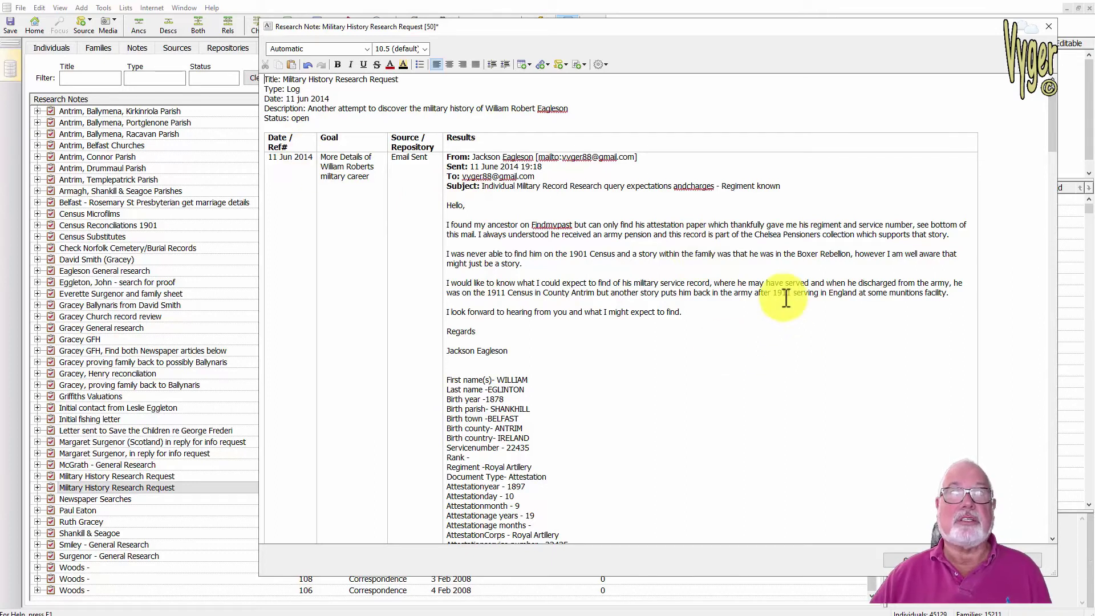
pyautogui.scroll(-7, 787, 302)
pyautogui.scroll(-17, 806, 311)
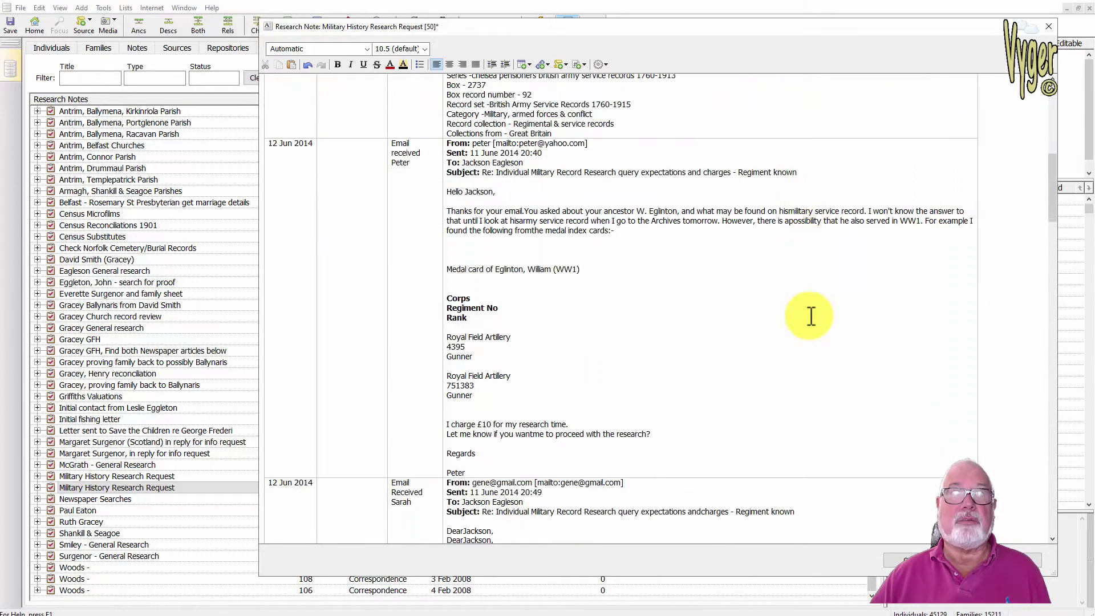
pyautogui.scroll(-14, 812, 321)
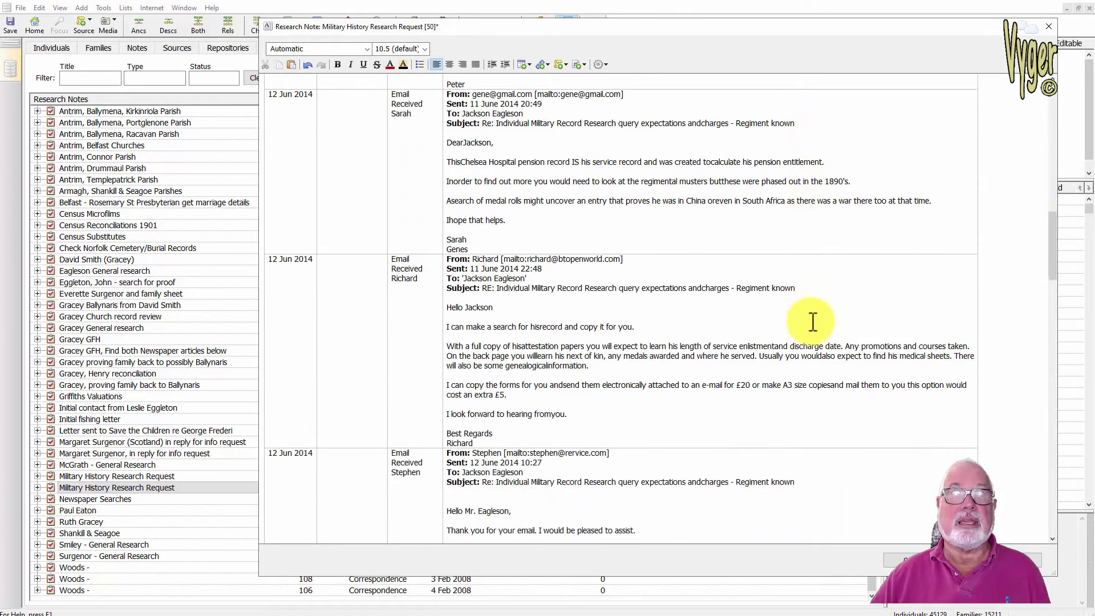
pyautogui.scroll(-16, 812, 324)
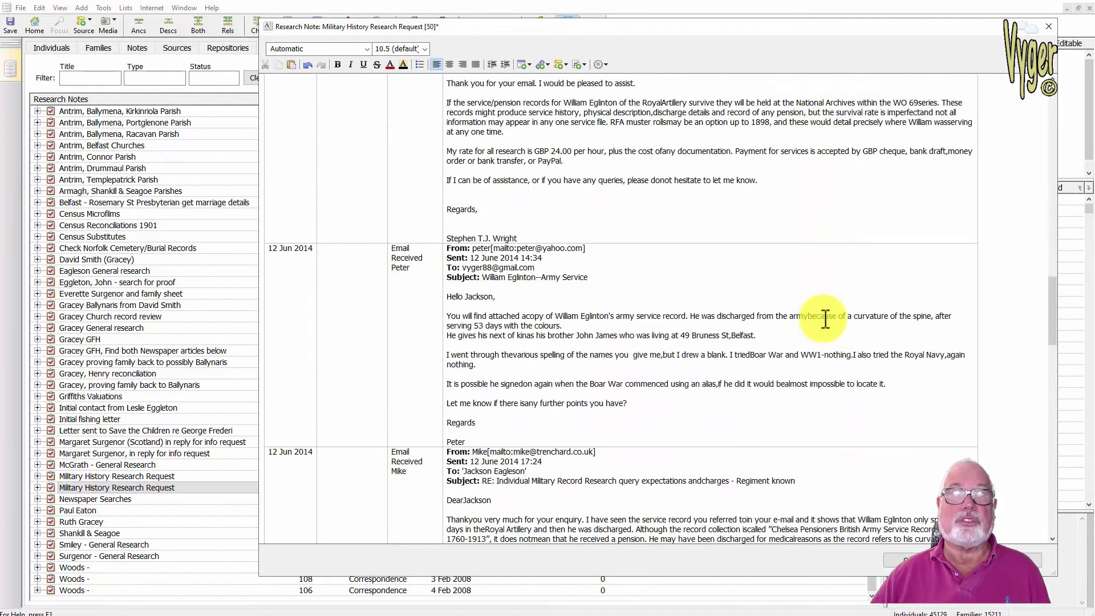
pyautogui.scroll(-1, 823, 321)
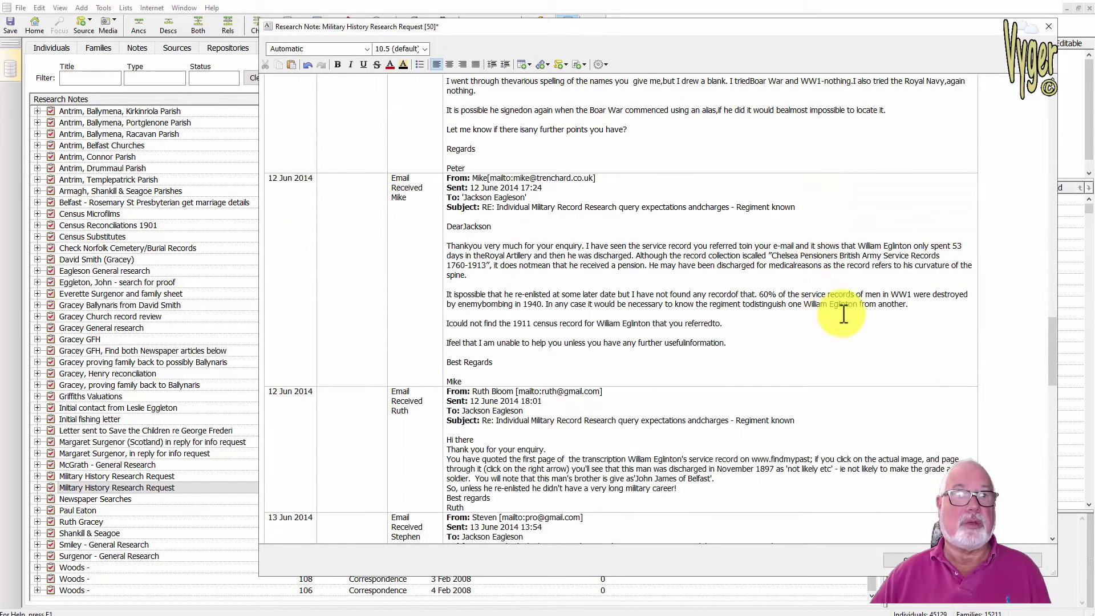
pyautogui.press('Escape')
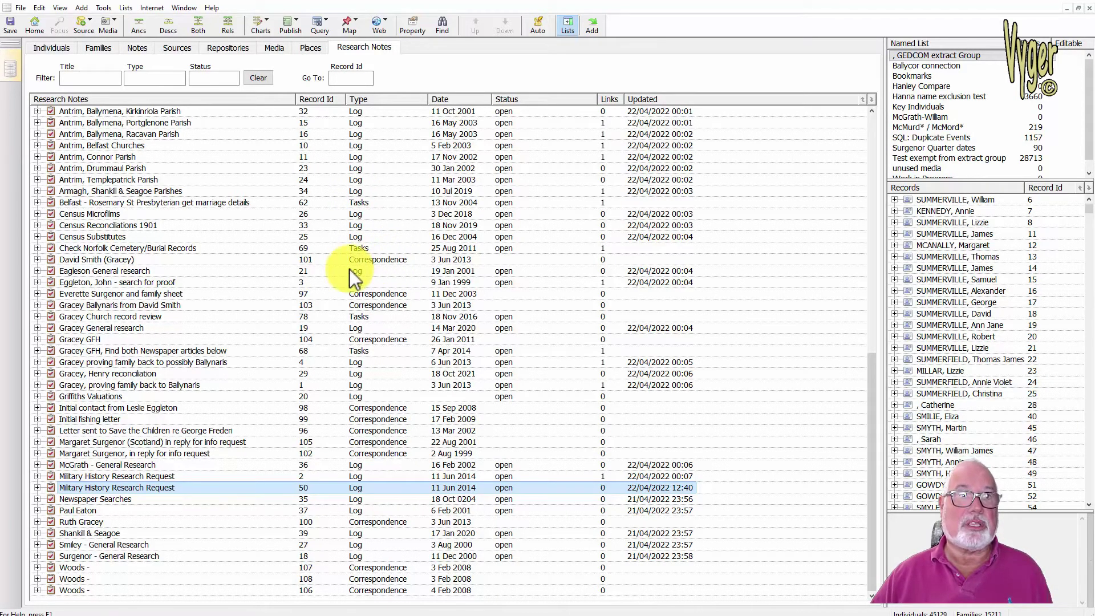
# Reopen the note and scroll back up to the original 11 Jun 2014 email enquiry.
pyautogui.press('Return')
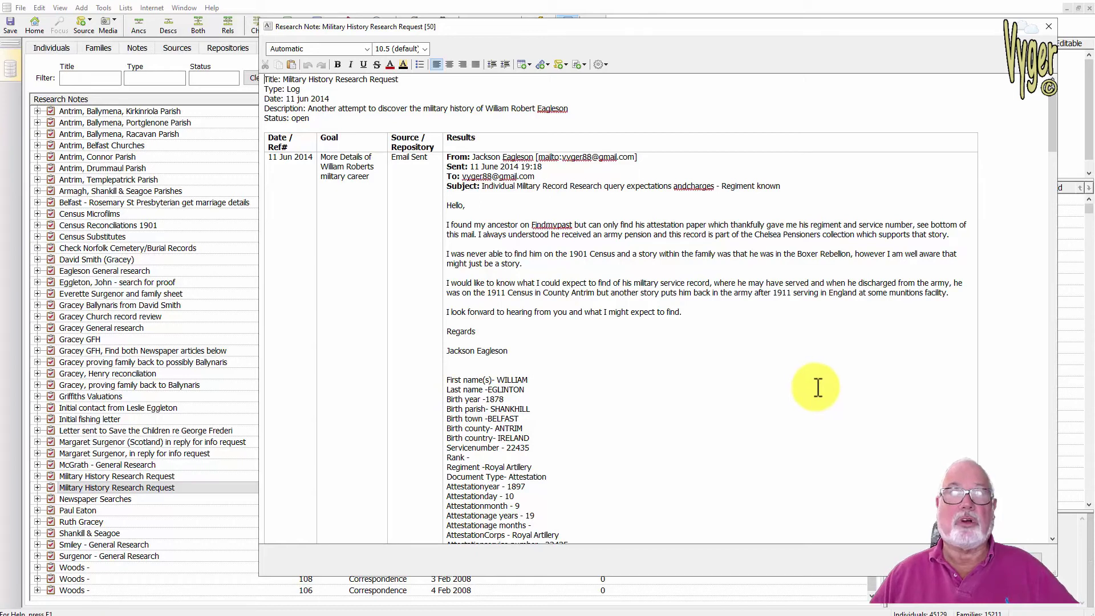
pyautogui.scroll(-8, 818, 388)
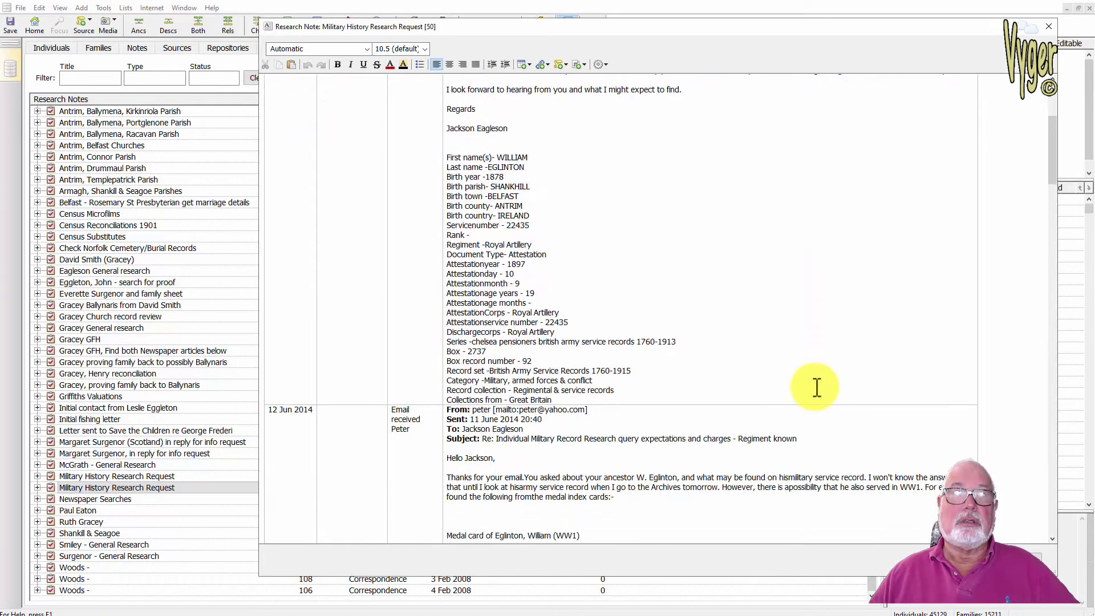
pyautogui.scroll(-10, 816, 388)
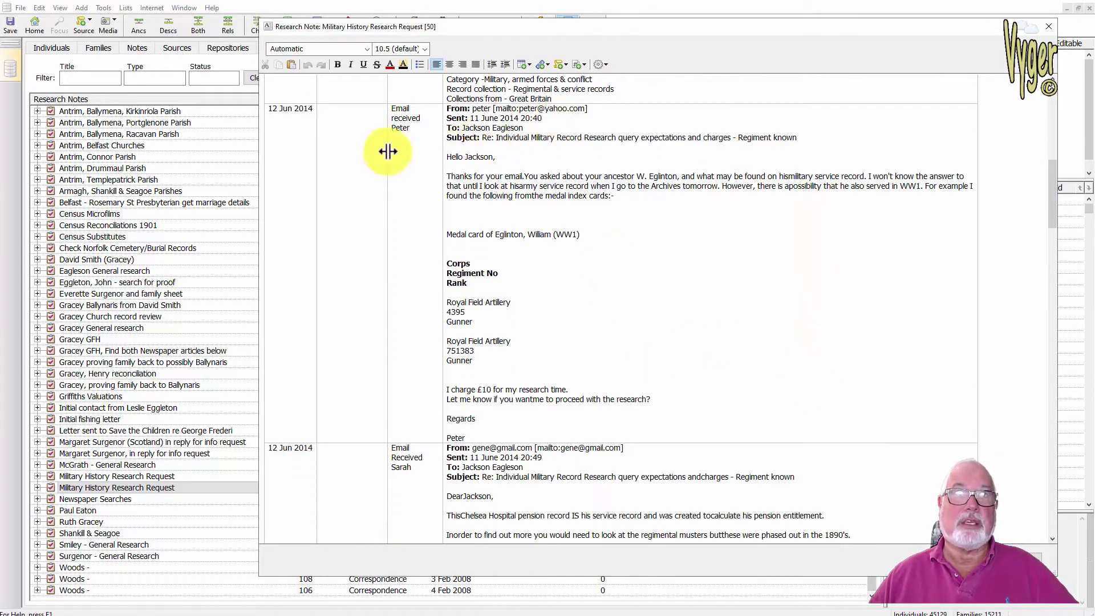
pyautogui.scroll(-5, 776, 262)
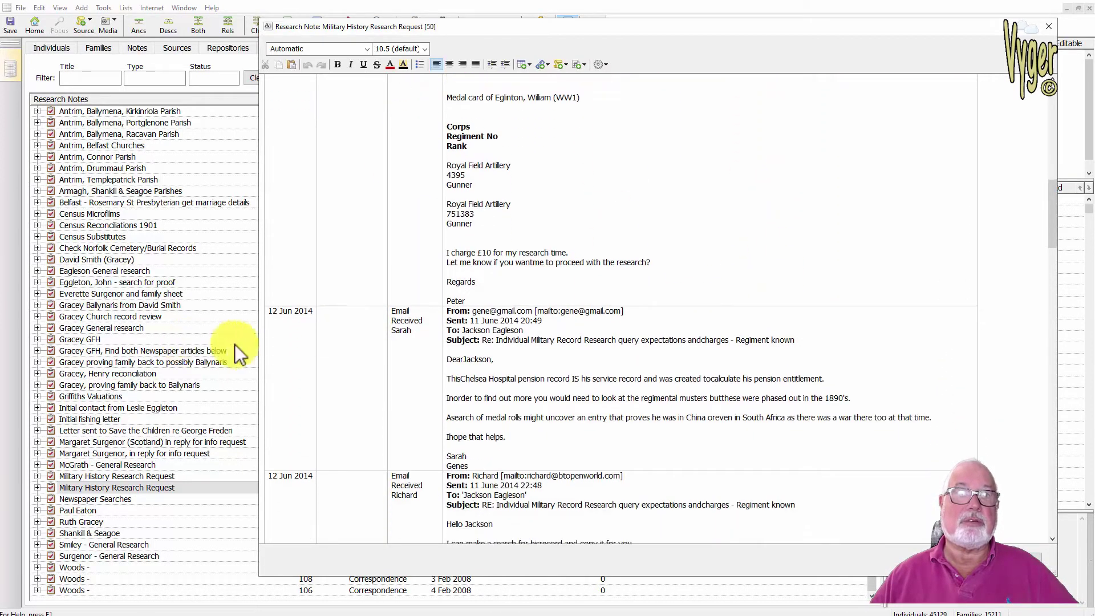
pyautogui.scroll(-14, 564, 354)
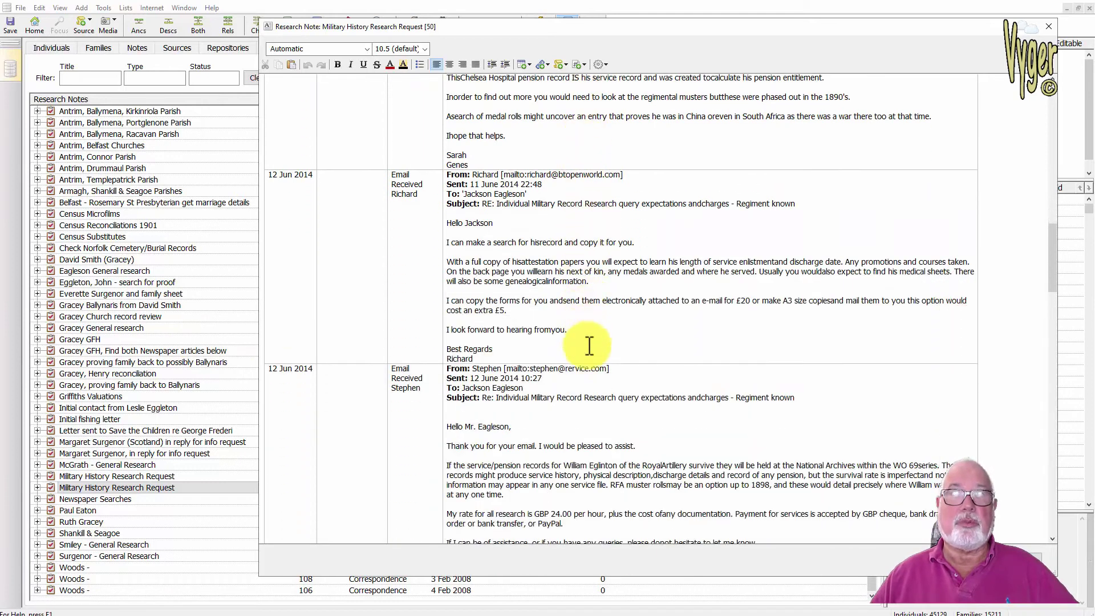
pyautogui.scroll(-13, 590, 345)
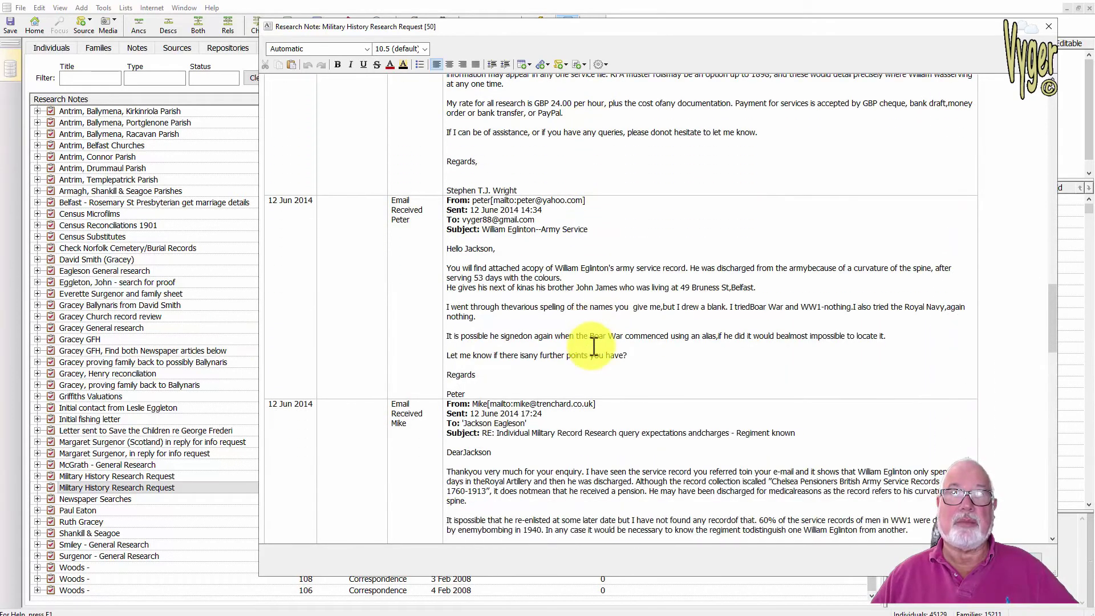
pyautogui.scroll(-19, 596, 346)
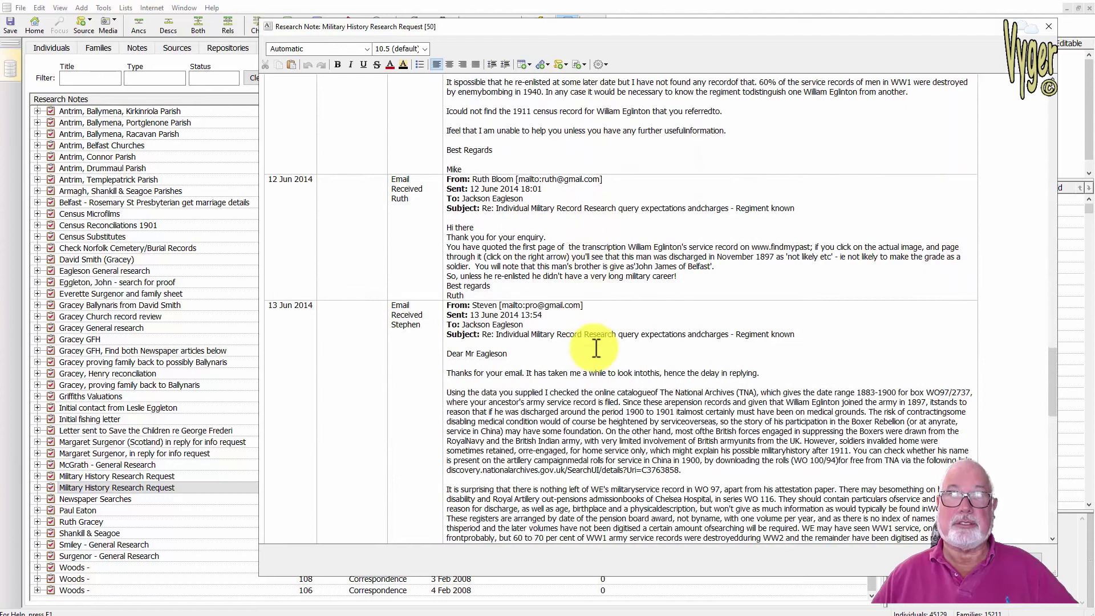
pyautogui.scroll(-20, 596, 348)
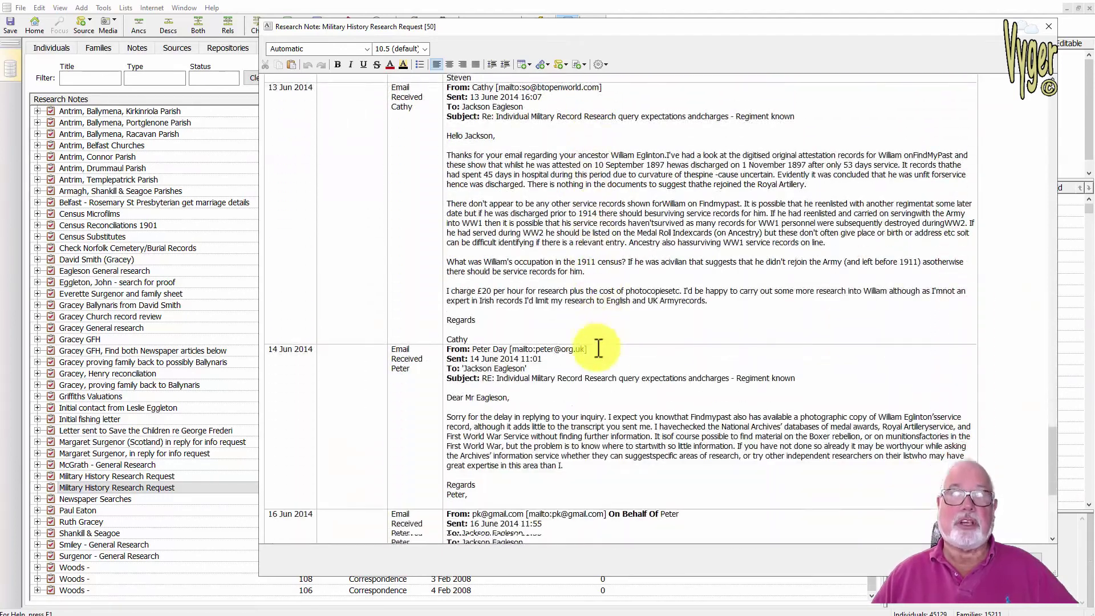
pyautogui.scroll(-4, 598, 347)
pyautogui.scroll(18, 598, 346)
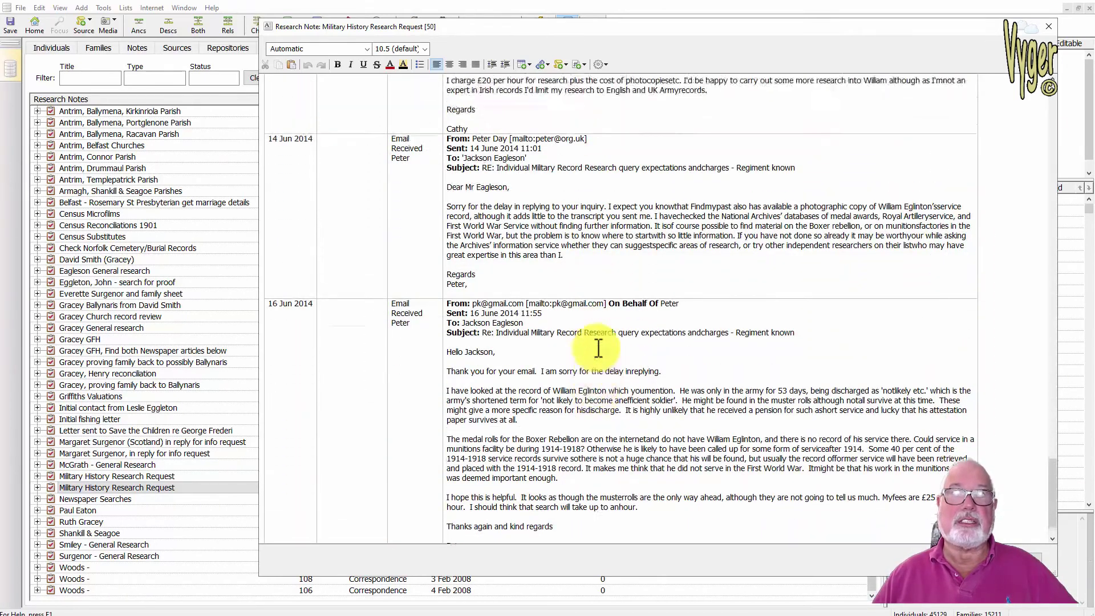
pyautogui.scroll(15, 597, 348)
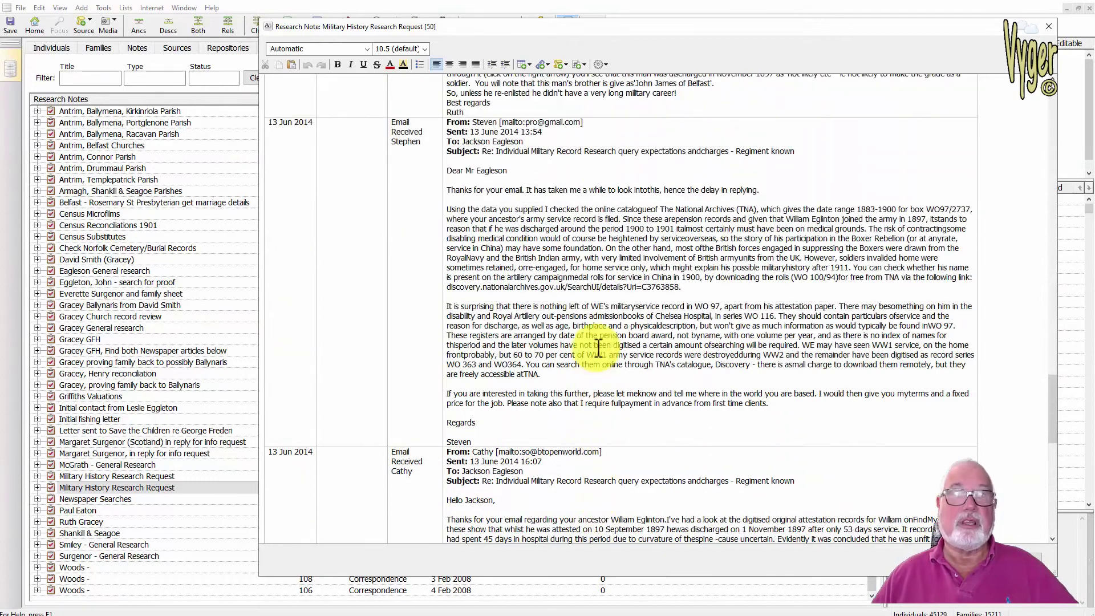
pyautogui.scroll(15, 597, 347)
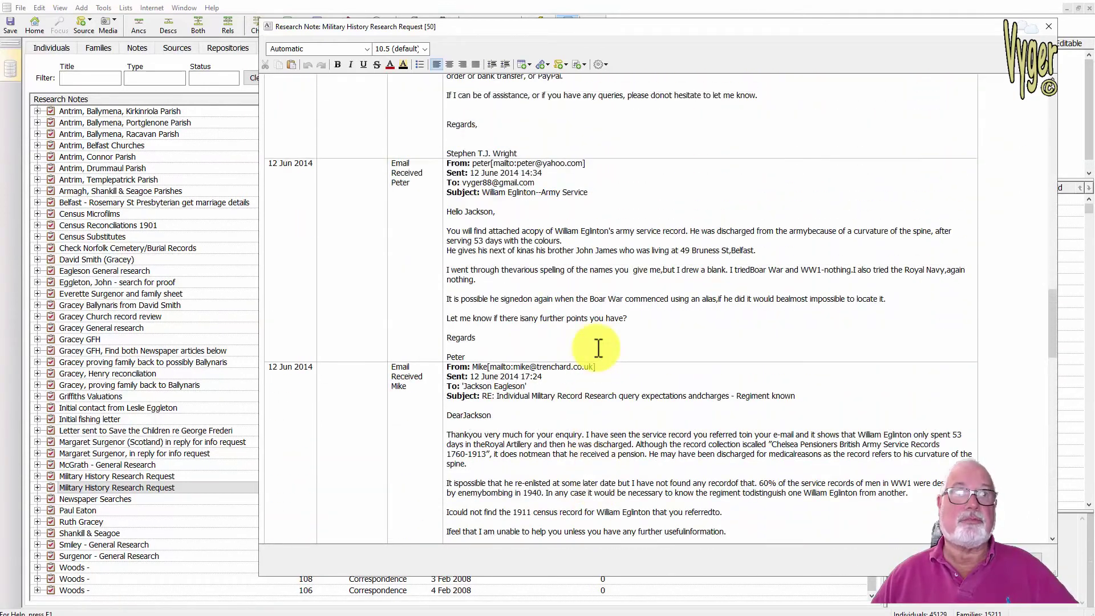
pyautogui.scroll(15, 598, 349)
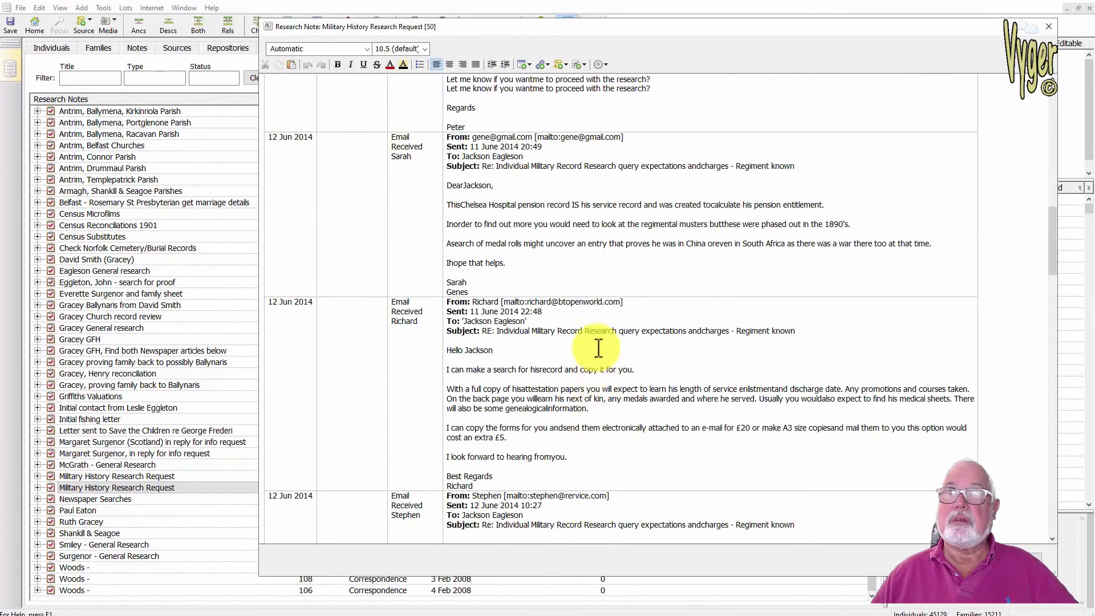
pyautogui.scroll(8, 599, 348)
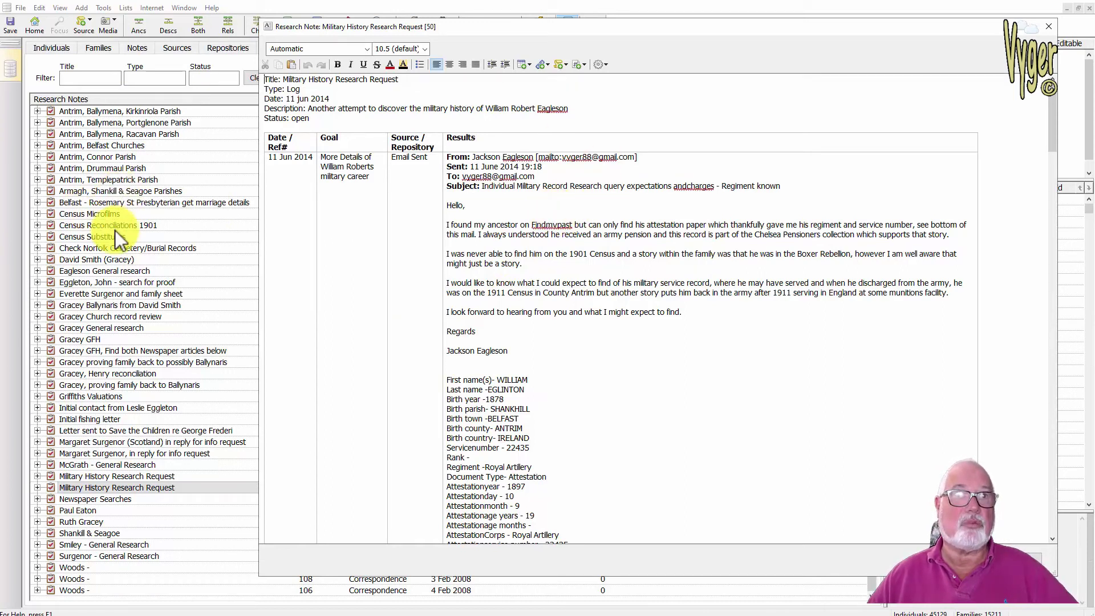
# Open the Armagh, Shankill & Seagoe Parishes log and delete its empty Web Tags column.
pyautogui.click(113, 193)
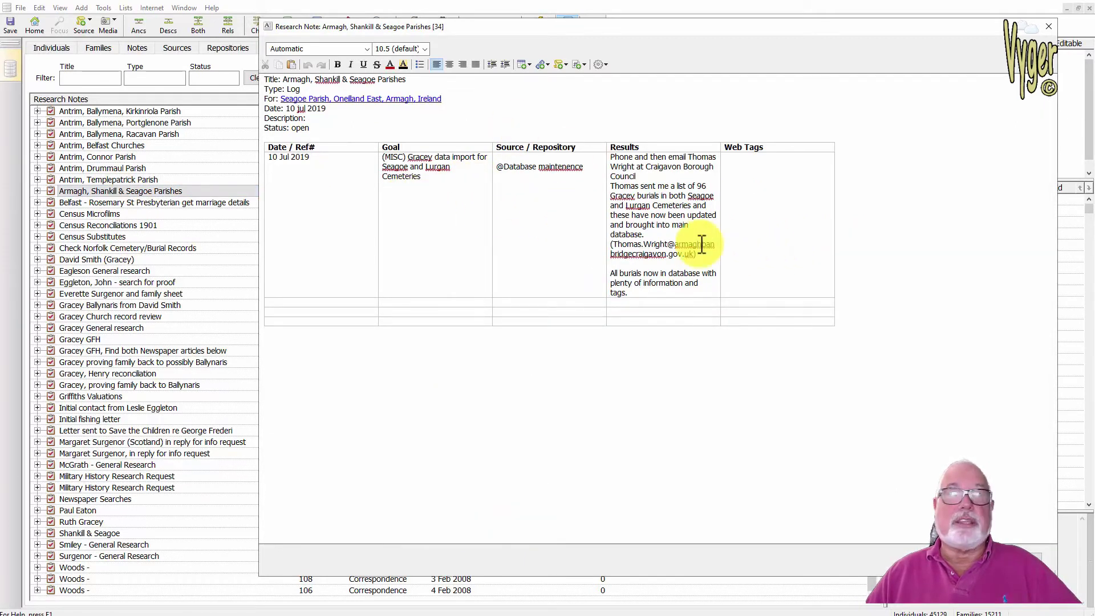
pyautogui.rightClick(784, 150)
pyautogui.moveTo(838, 238)
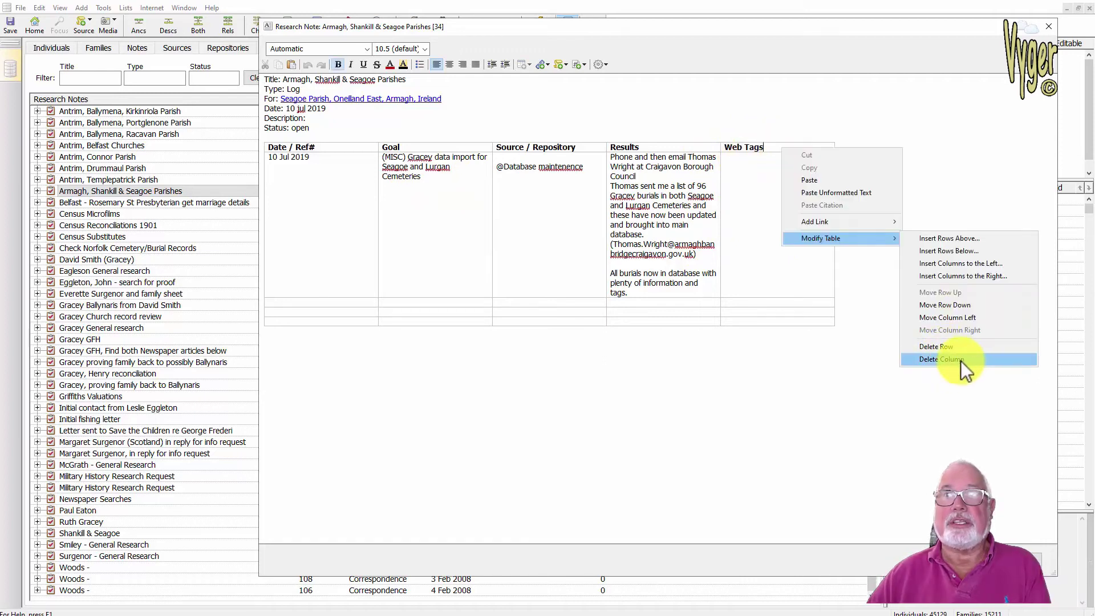
pyautogui.click(960, 361)
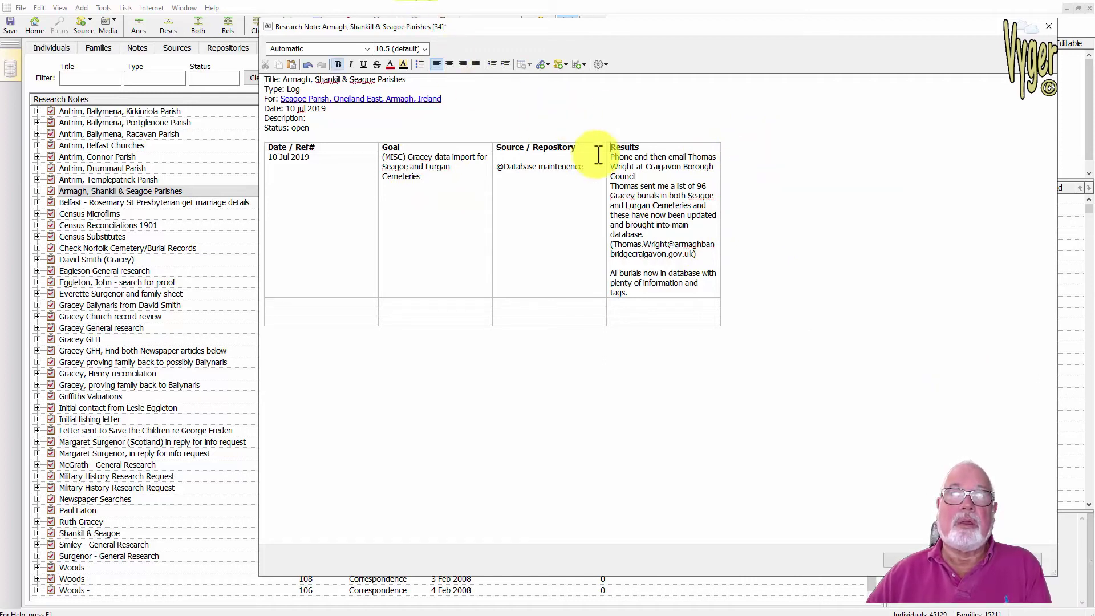
# Narrow the Source / Repository and Date columns and stretch the table wider.
pyautogui.moveTo(606, 148); pyautogui.dragTo(590, 147)
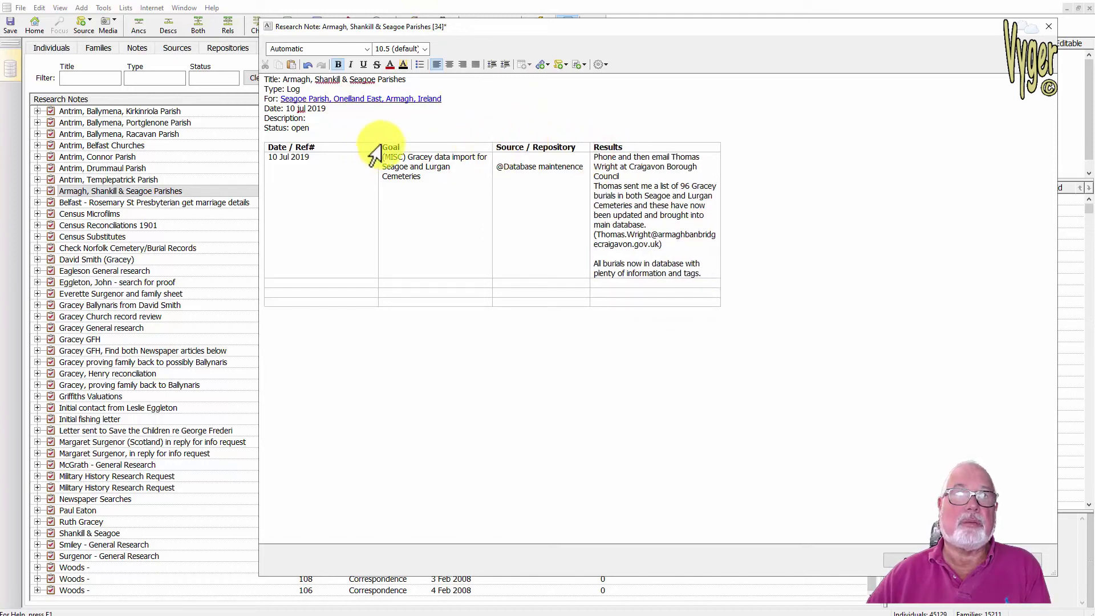
pyautogui.moveTo(378, 148); pyautogui.dragTo(324, 162)
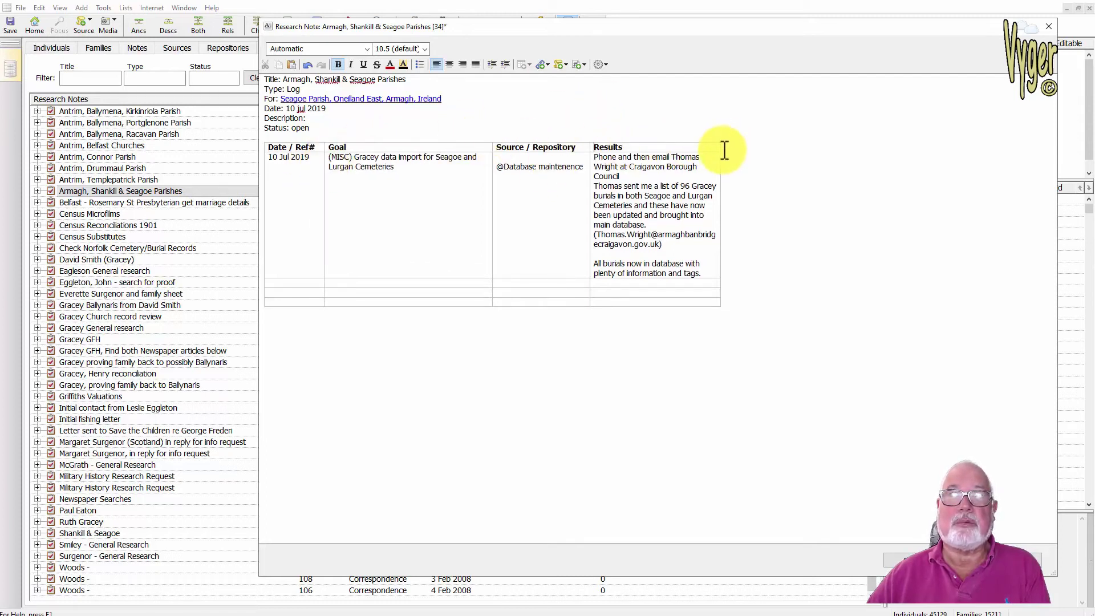
pyautogui.moveTo(720, 147); pyautogui.dragTo(1008, 147)
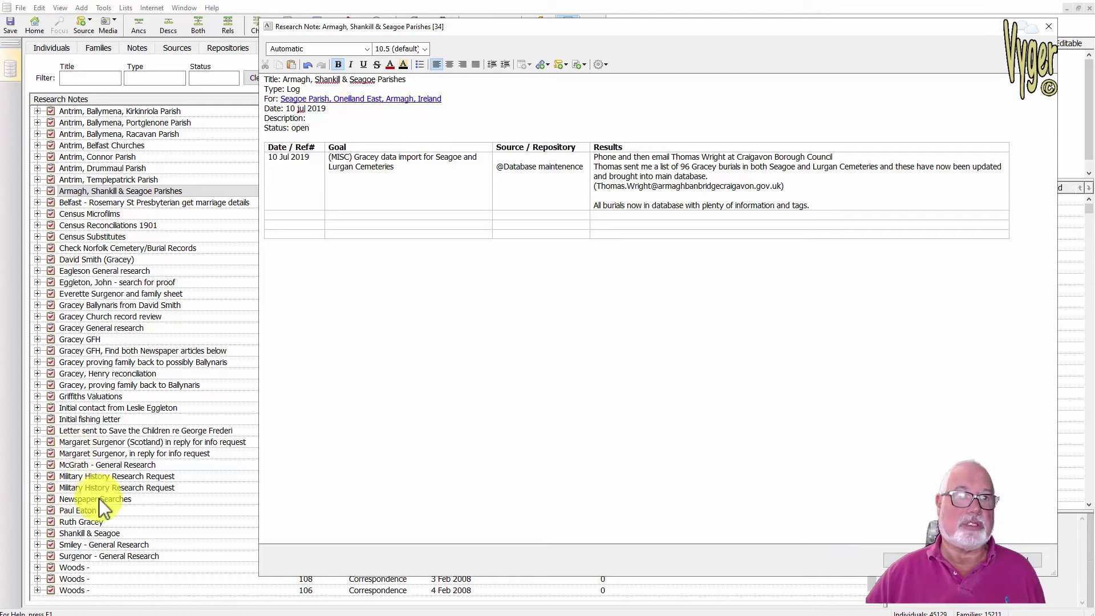
pyautogui.click(148, 488)
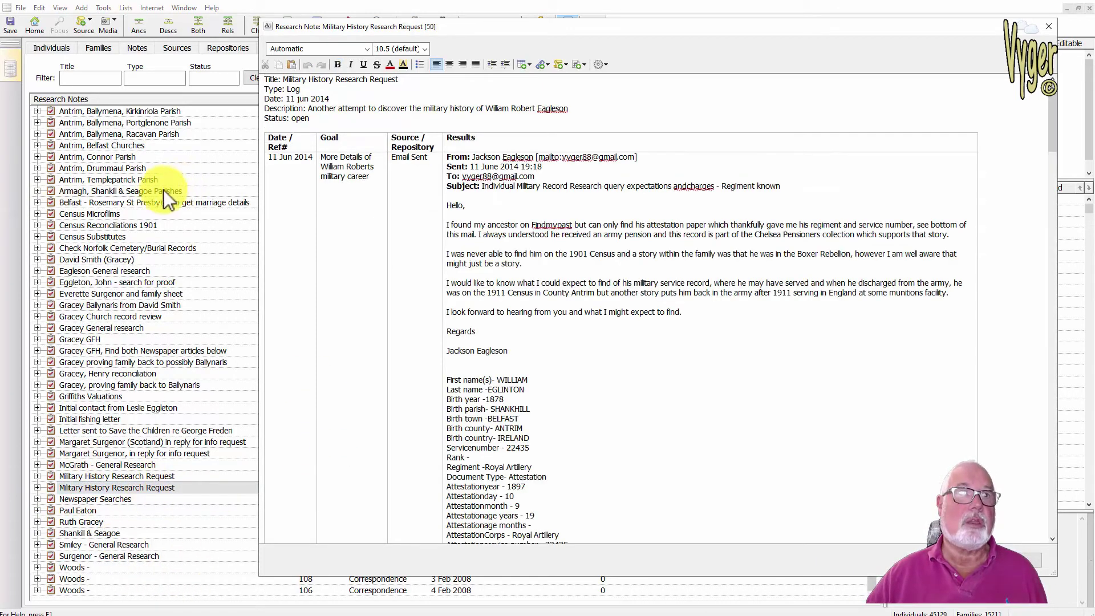
pyautogui.click(155, 190)
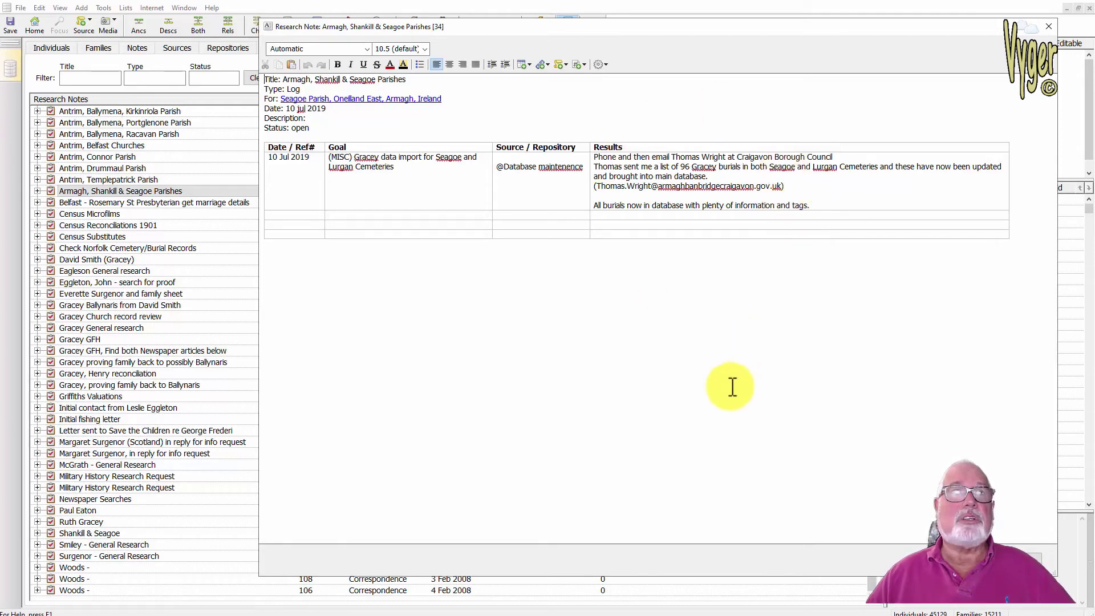
# Open the Military History Research Request log.
pyautogui.click(132, 487)
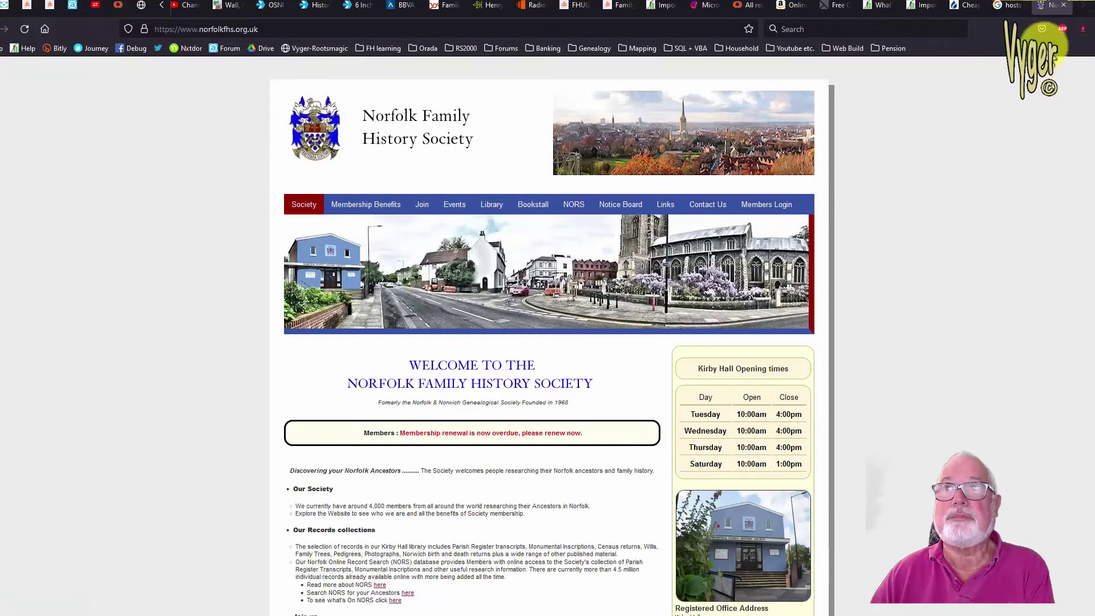
# Return from Firefox to the Military History Research Request research note.
pyautogui.hotkey('alt', 'Tab')
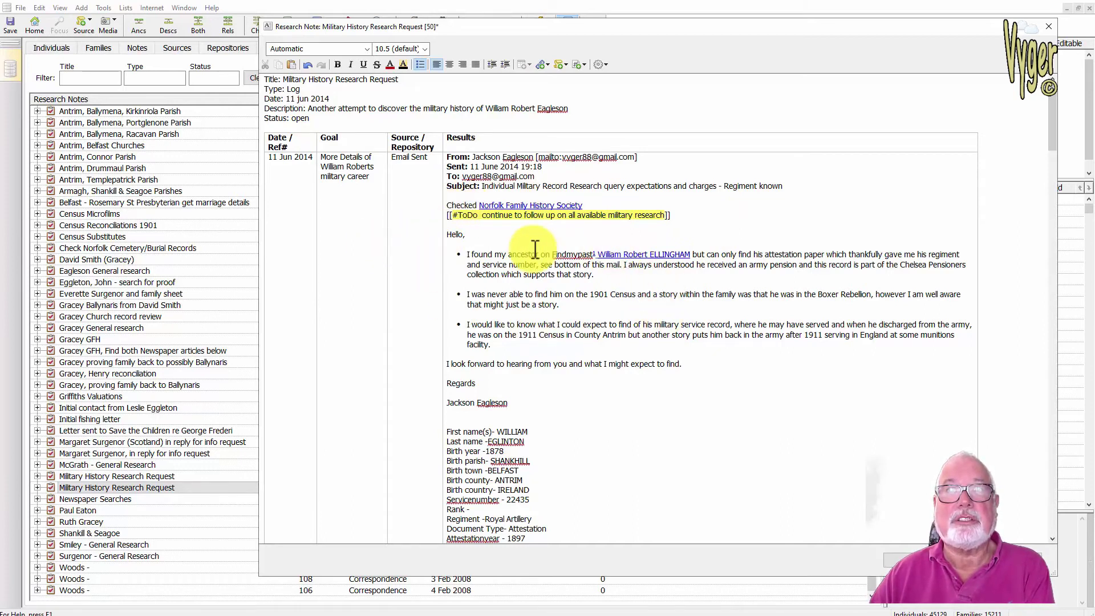
pyautogui.click(645, 257)
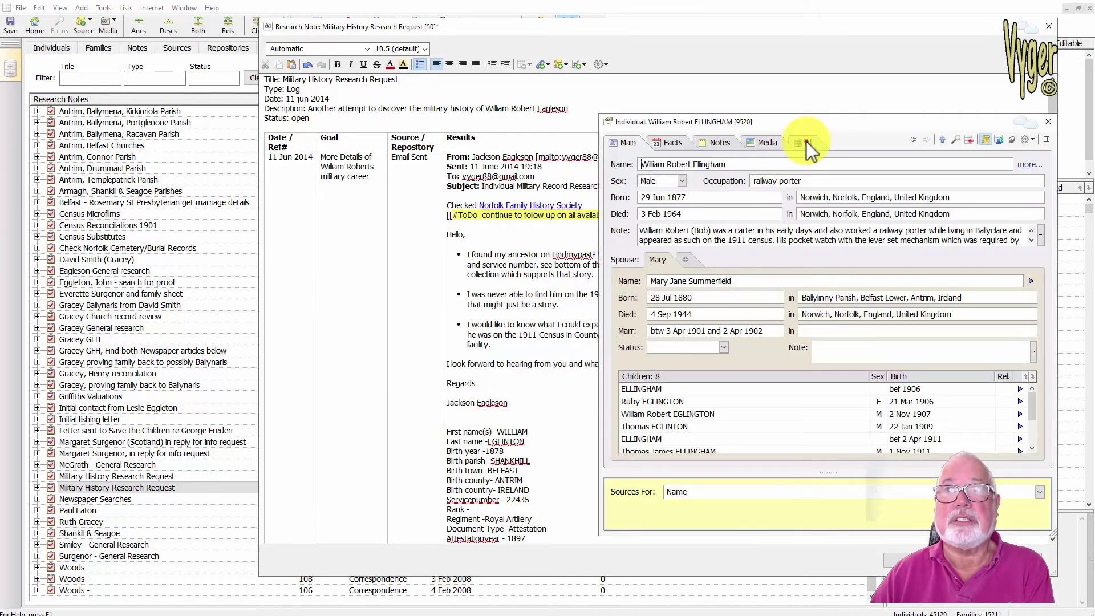
pyautogui.click(805, 141)
pyautogui.scroll(-3, 846, 247)
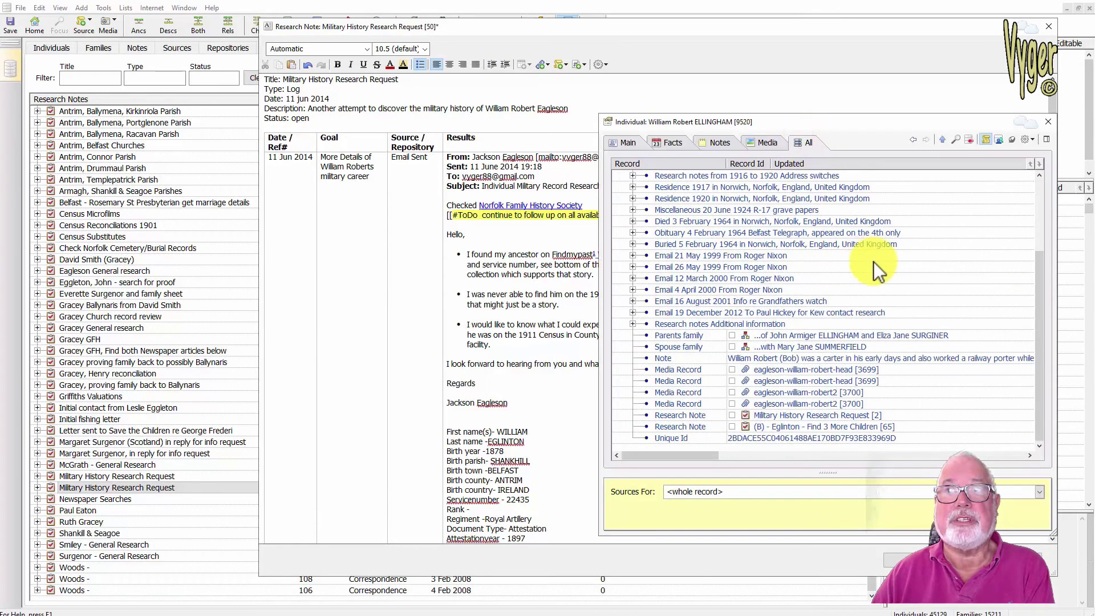
pyautogui.click(1047, 122)
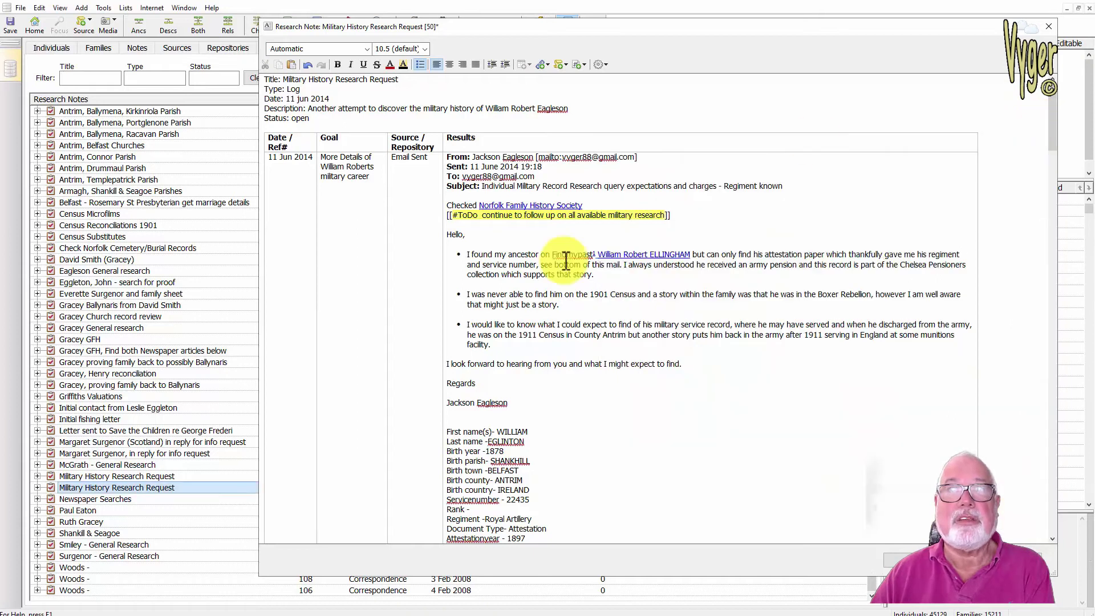
pyautogui.click(596, 264)
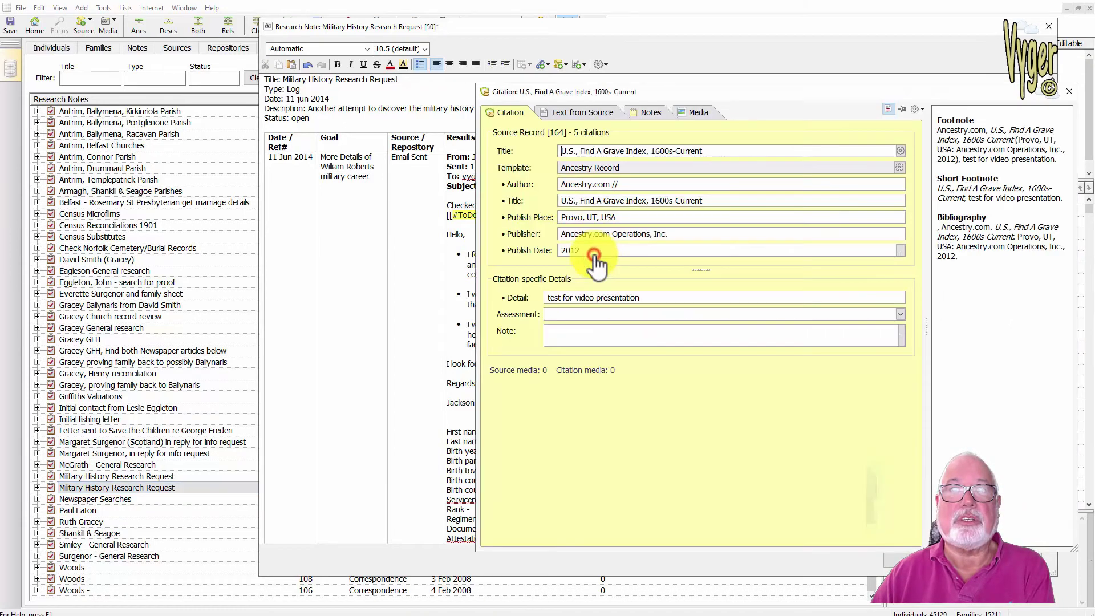
pyautogui.tripleClick(648, 298)
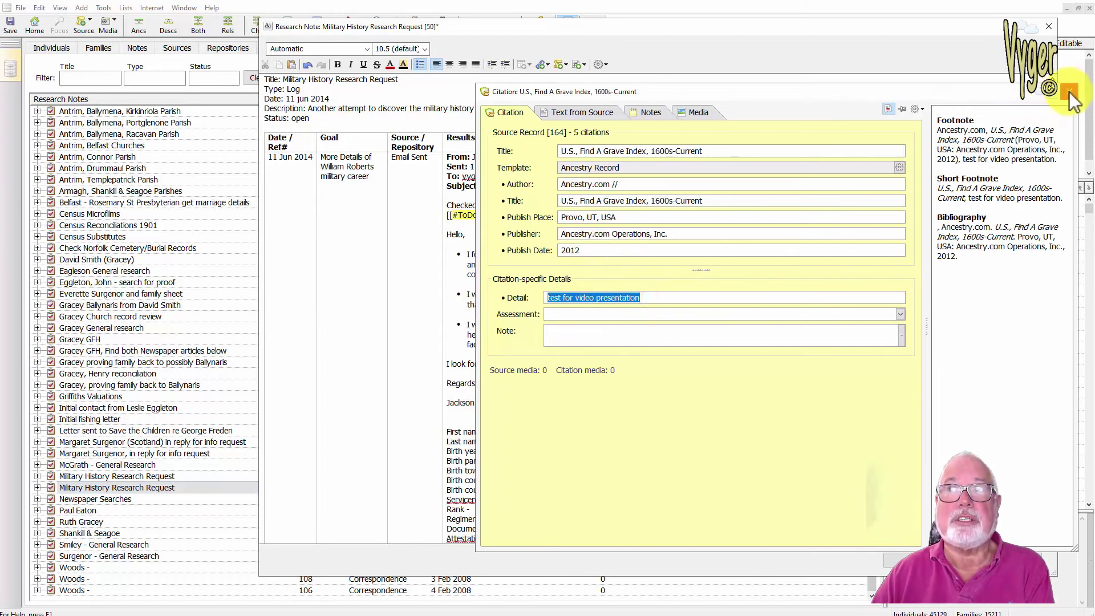
pyautogui.click(1068, 92)
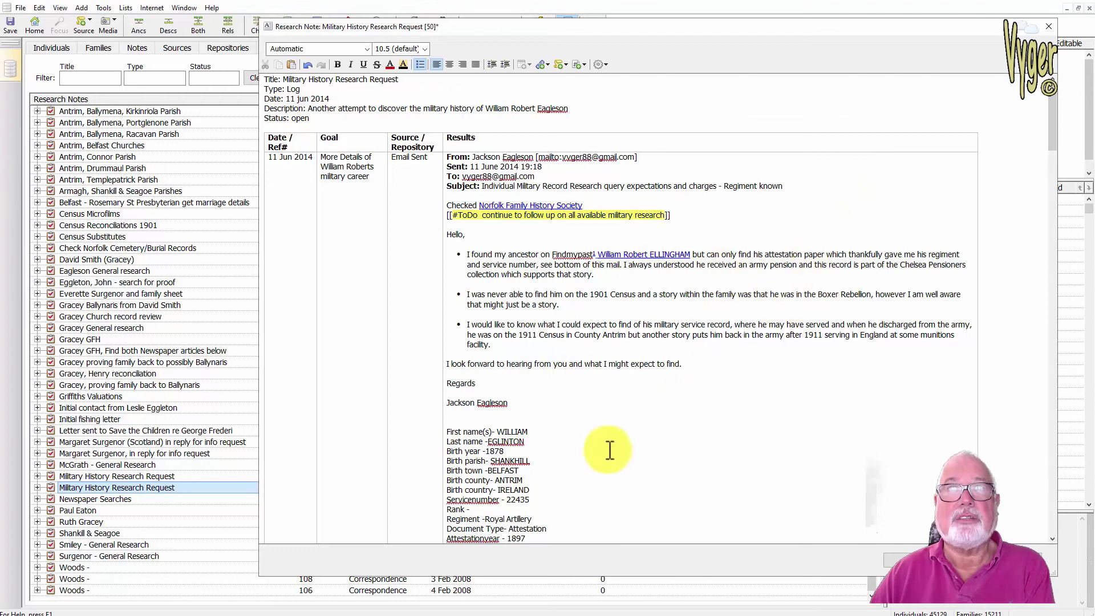
pyautogui.click(604, 66)
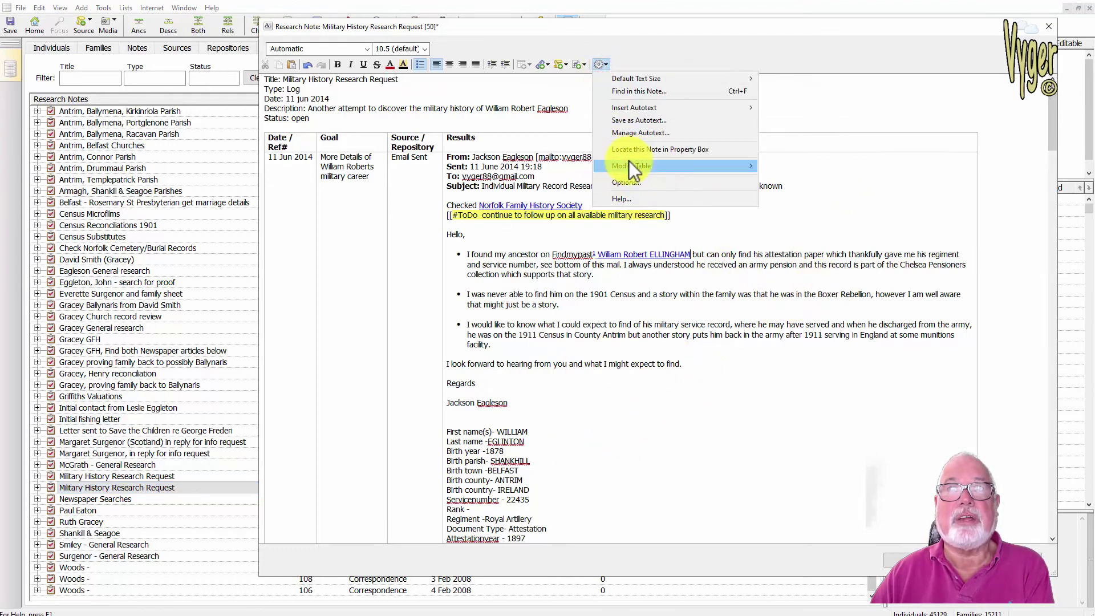
pyautogui.moveTo(628, 161)
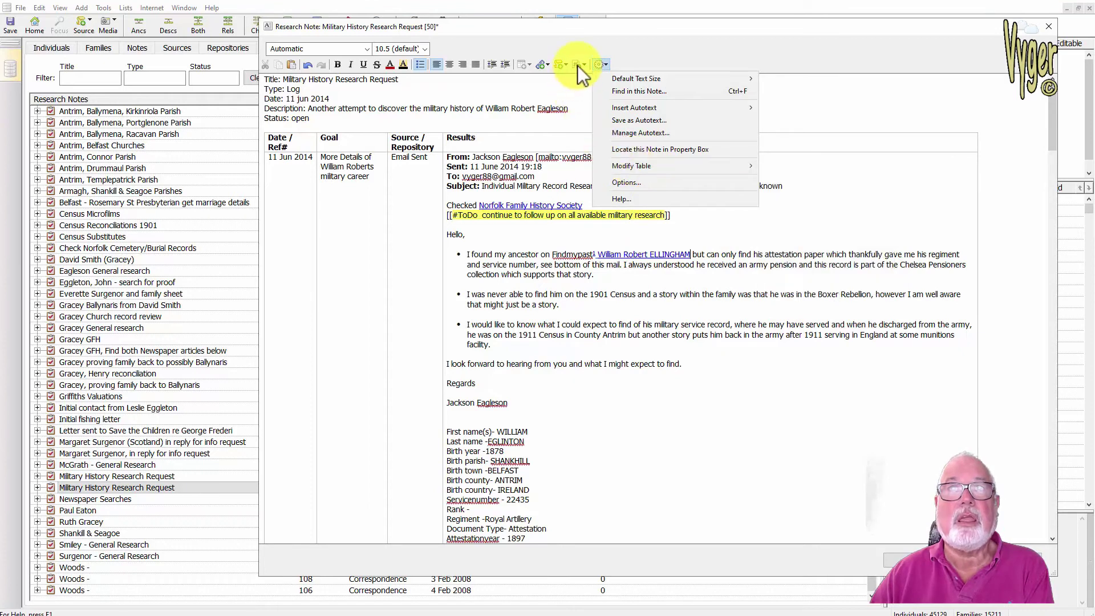
pyautogui.click(544, 65)
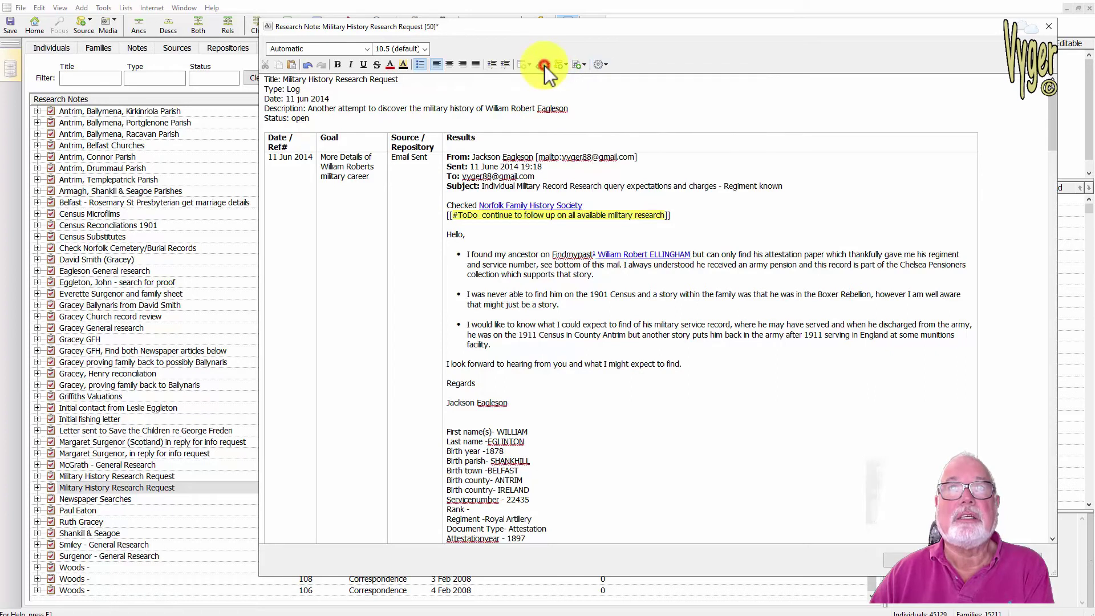
pyautogui.click(549, 63)
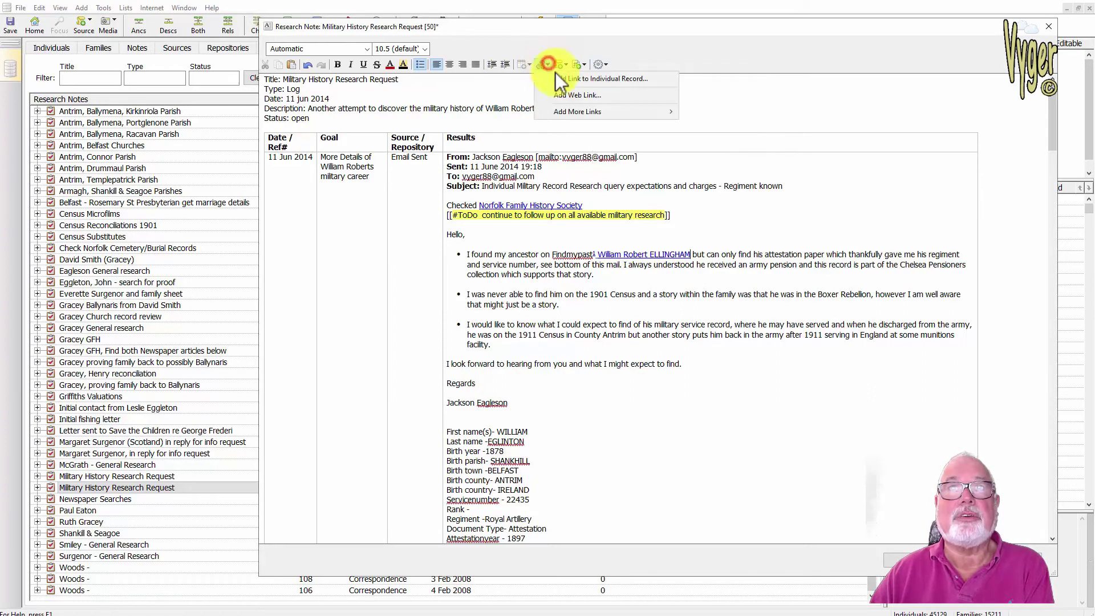
pyautogui.moveTo(569, 109)
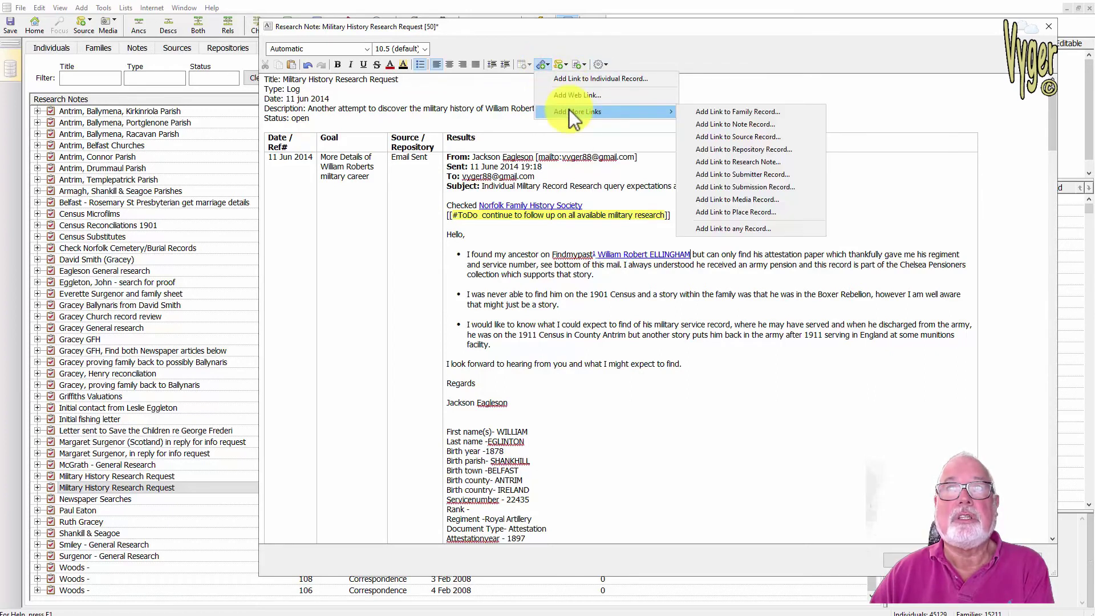